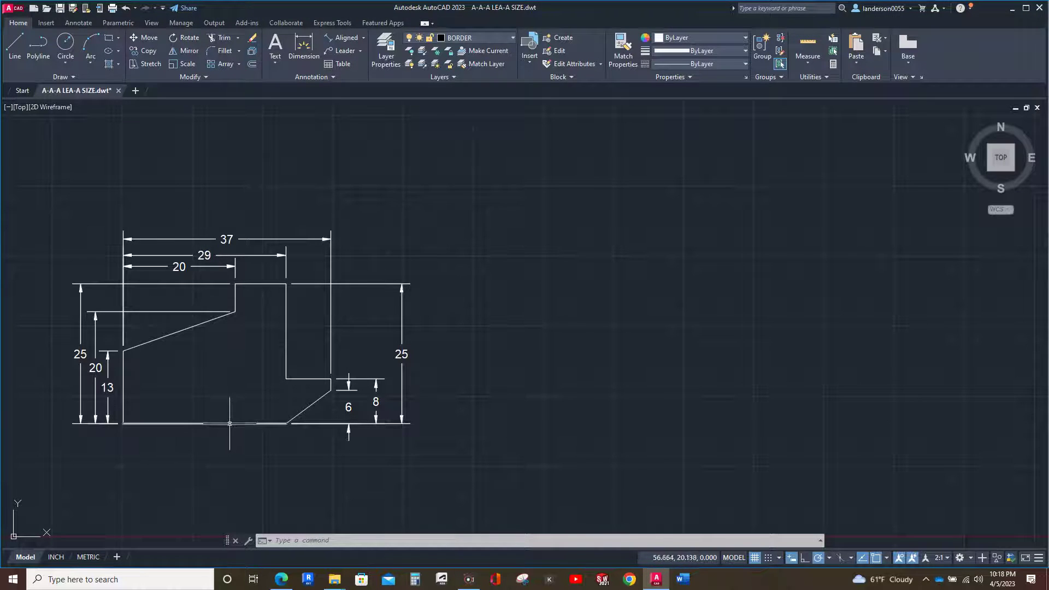
Check the length and properties of the original profile's bottom edge
{"action": "left_click", "coordinate": [228, 424]}
{"action": "right_click", "coordinate": [230, 392]}
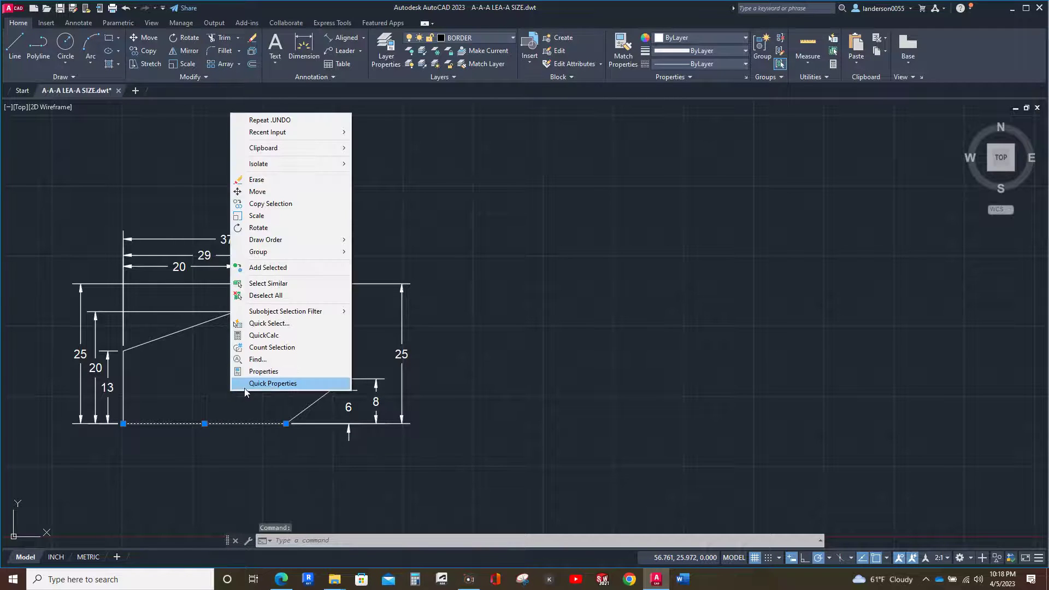
{"action": "left_click", "coordinate": [267, 384]}
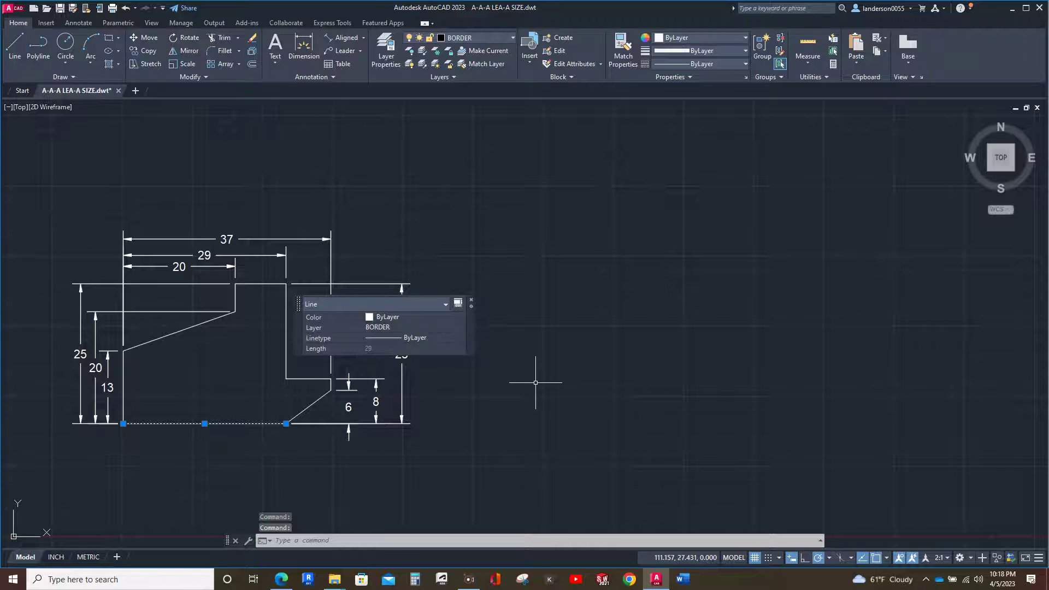
{"action": "key", "text": "Escape"}
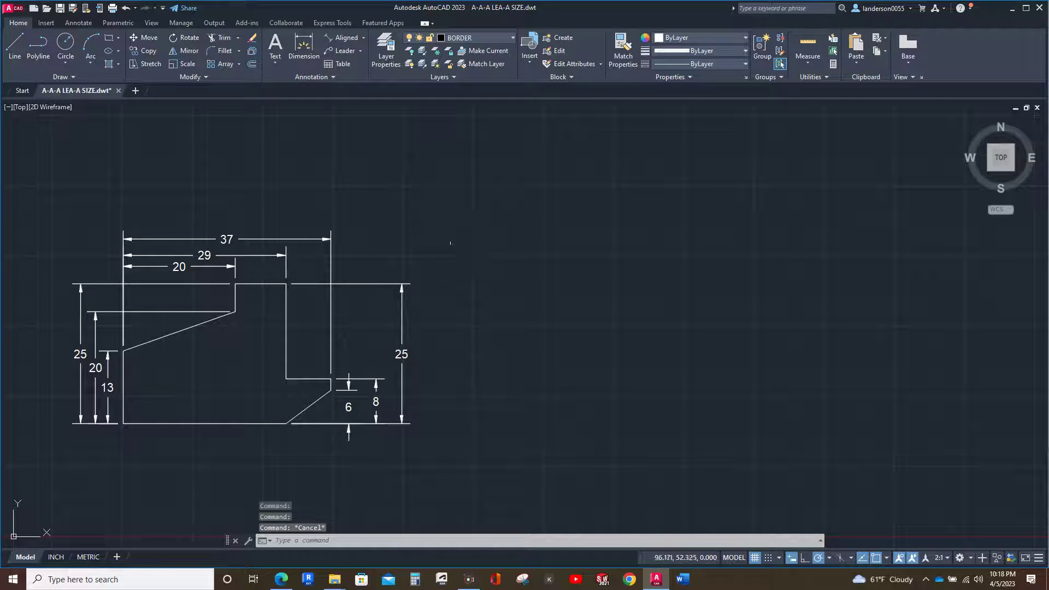
{"action": "left_click", "coordinate": [15, 44]}
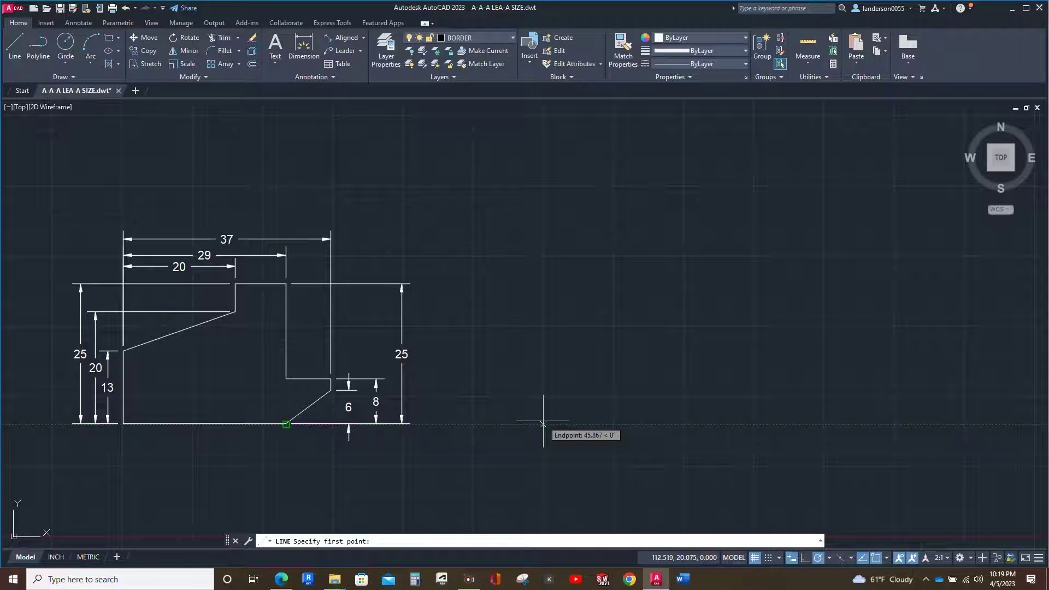
{"action": "key", "text": "Escape"}
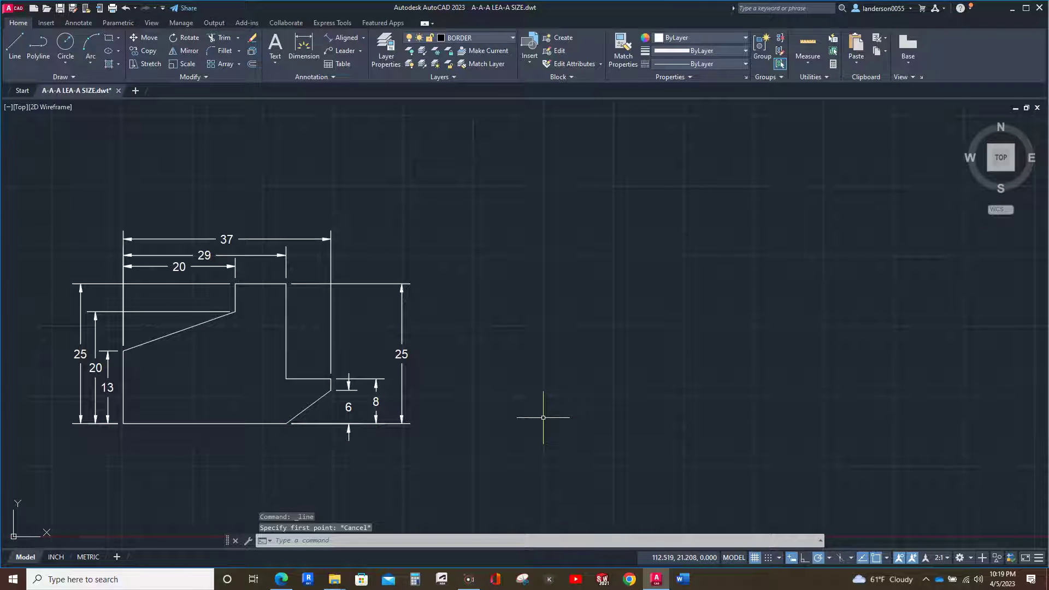
Start a LINE right of the original and draw the 13-unit vertical left edge
{"action": "type", "text": "L"}
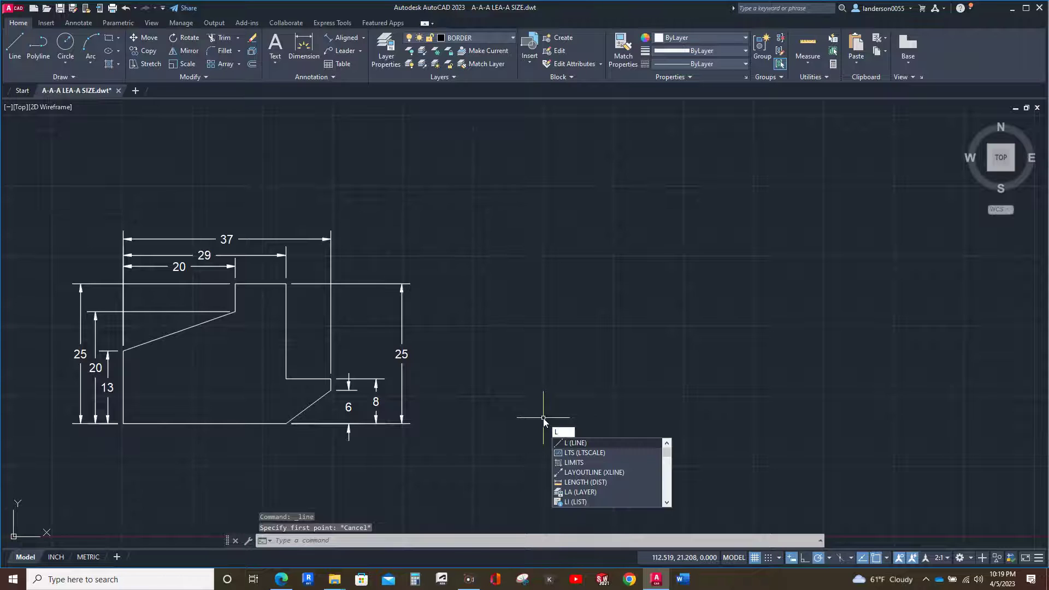
{"action": "key", "text": "Return"}
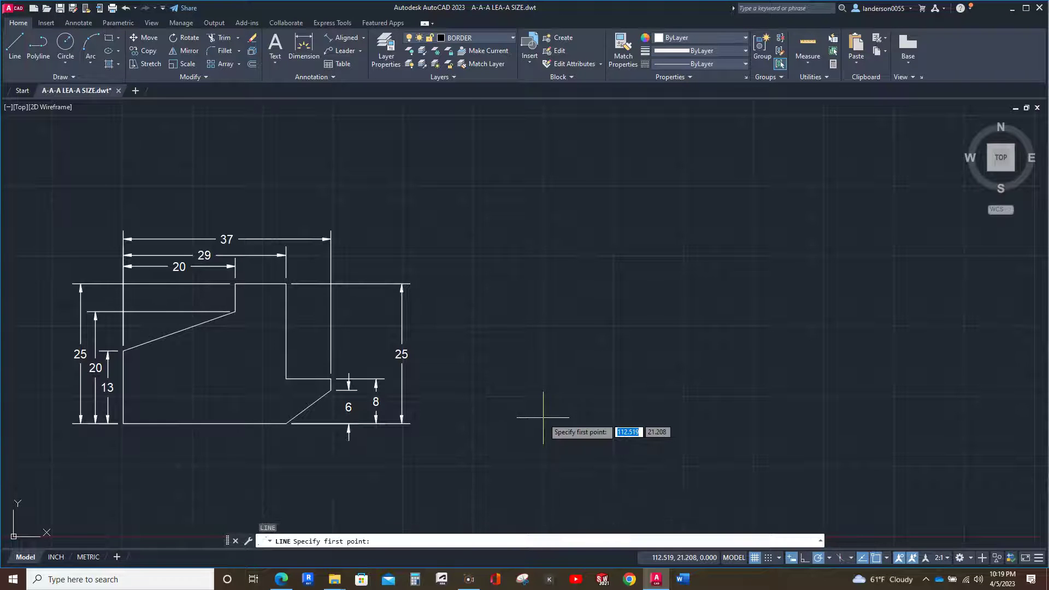
{"action": "left_click", "coordinate": [543, 417]}
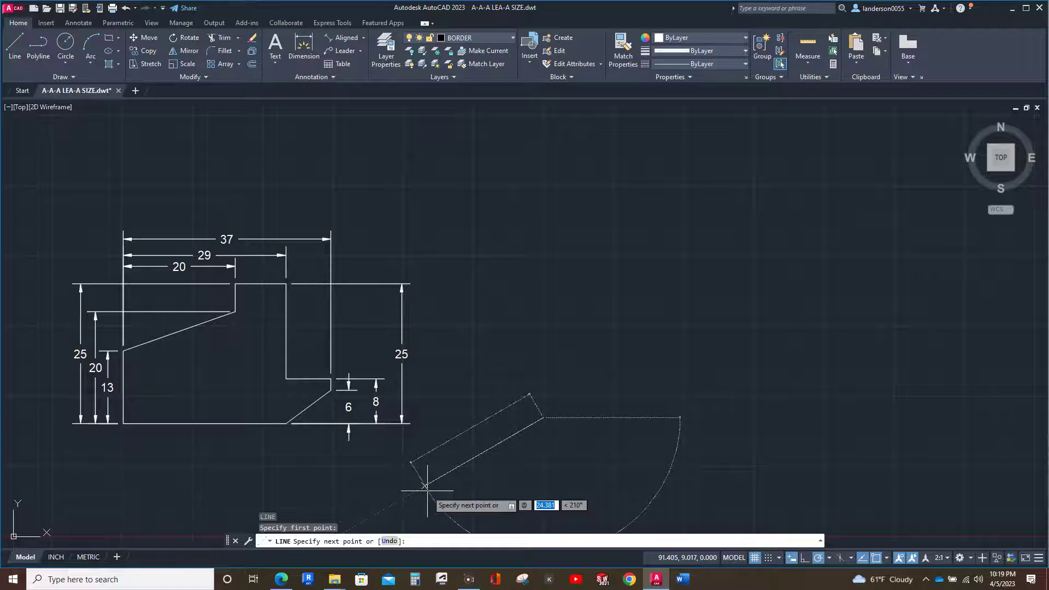
{"action": "type", "text": "0"}
{"action": "key", "text": "Tab"}
{"action": "type", "text": "13"}
{"action": "key", "text": "Return"}
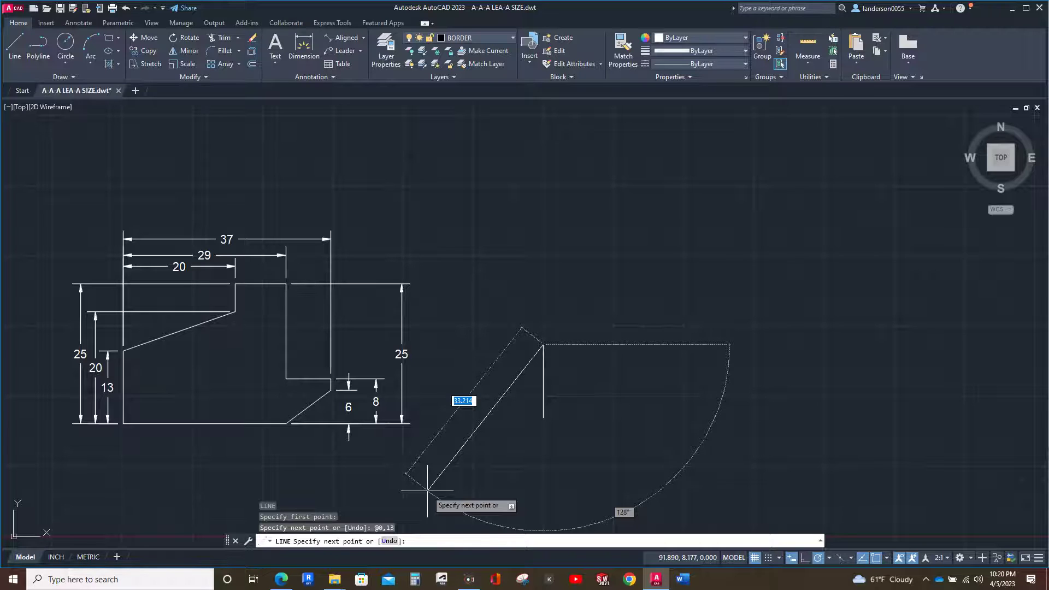
{"action": "type", "text": "@"}
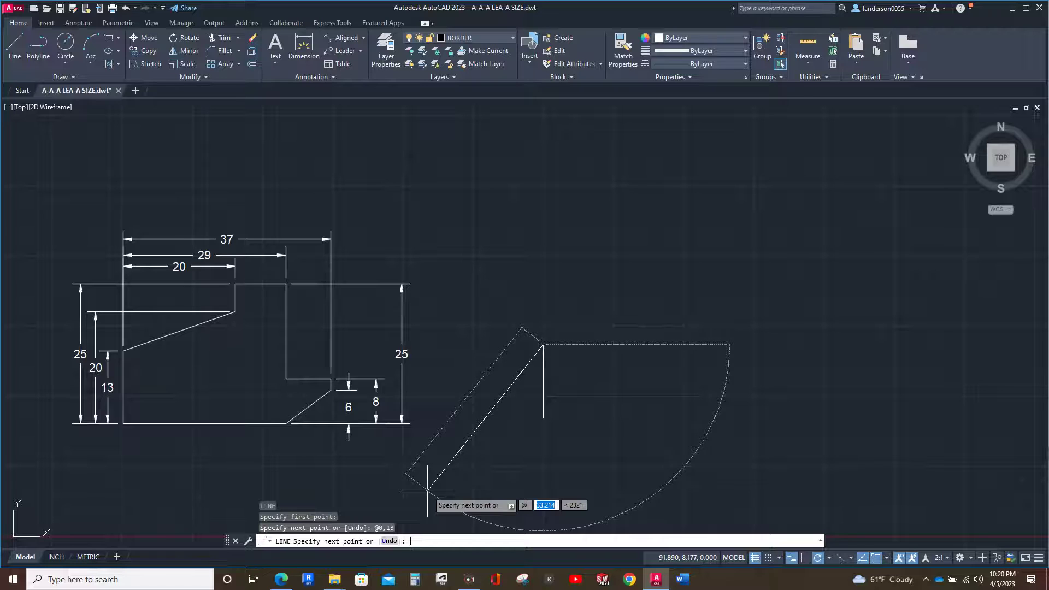
{"action": "type", "text": "20"}
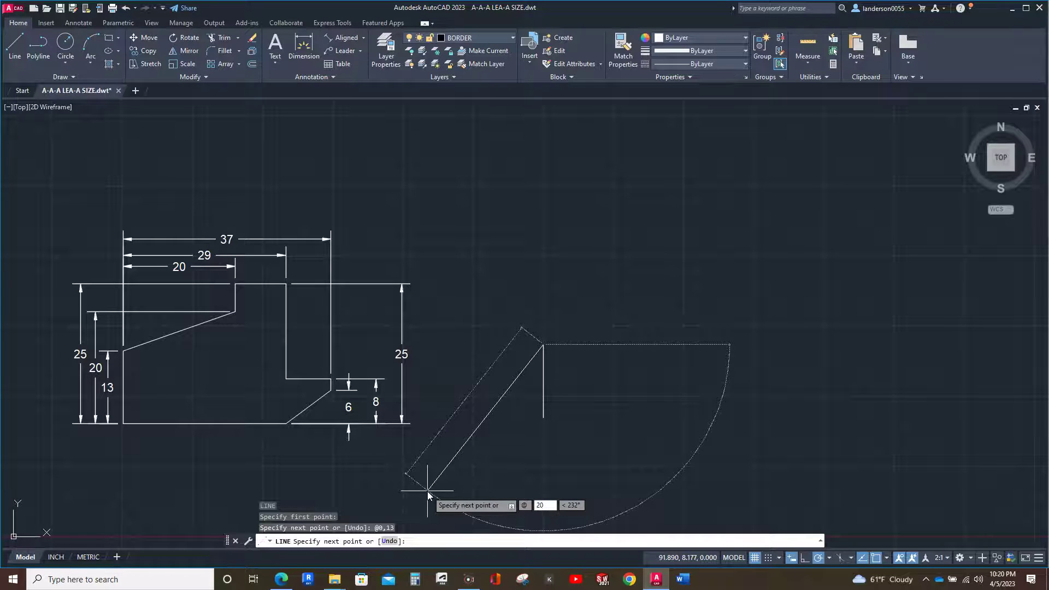
Draw the sloped edge rising 20 across and 7 up, then a 5-unit vertical step
{"action": "key", "text": "Tab"}
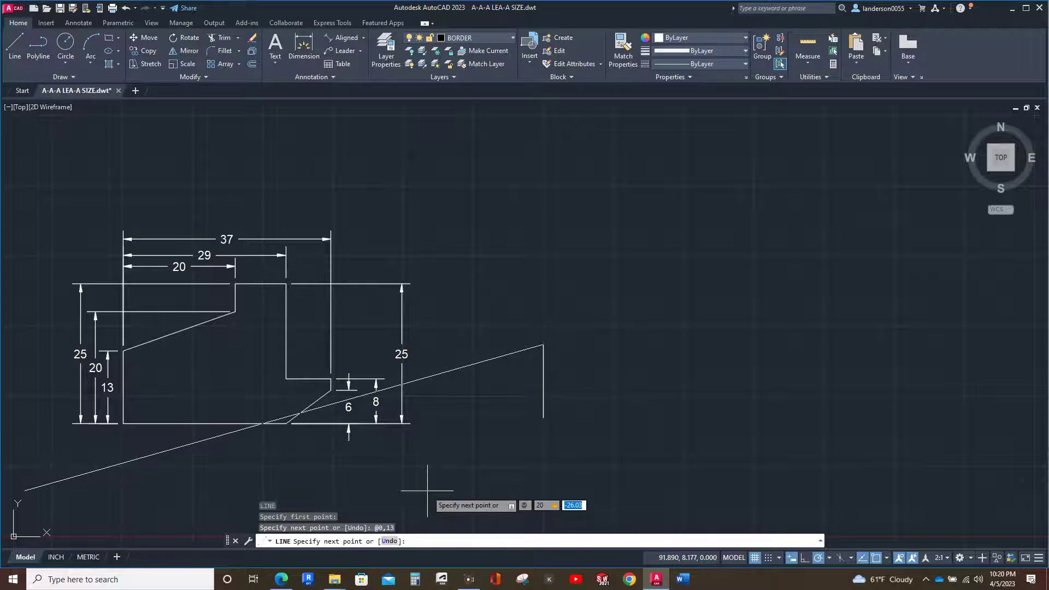
{"action": "type", "text": "7"}
{"action": "key", "text": "Return"}
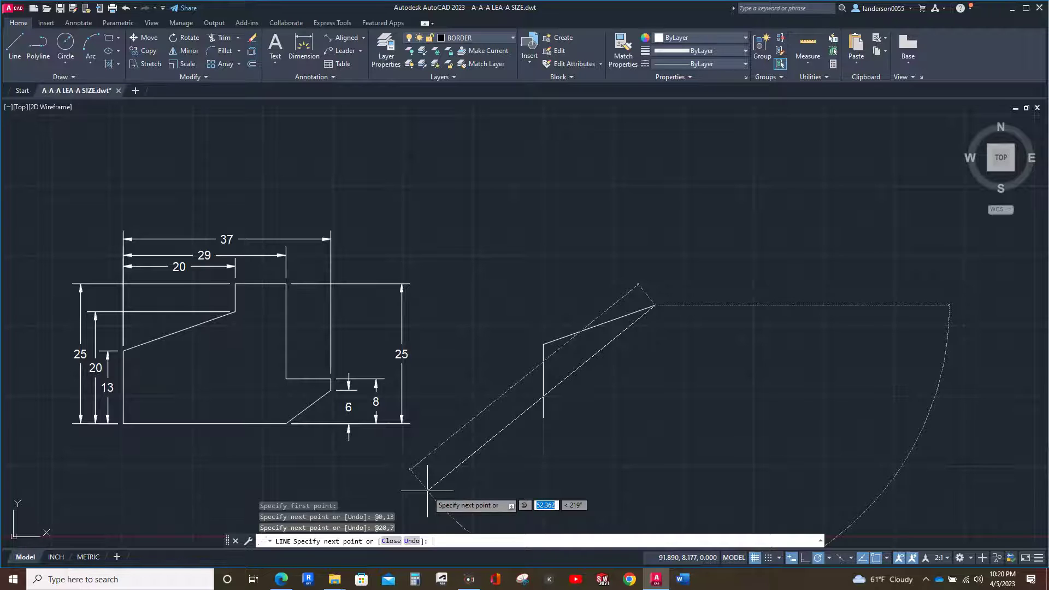
{"action": "type", "text": "0"}
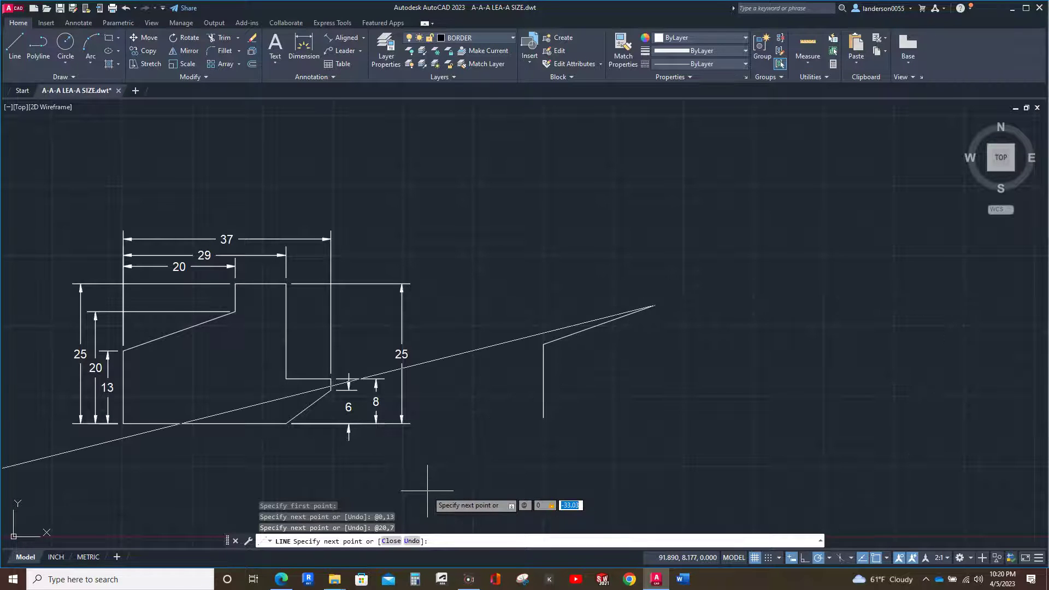
{"action": "type", "text": ",5"}
{"action": "key", "text": "Return"}
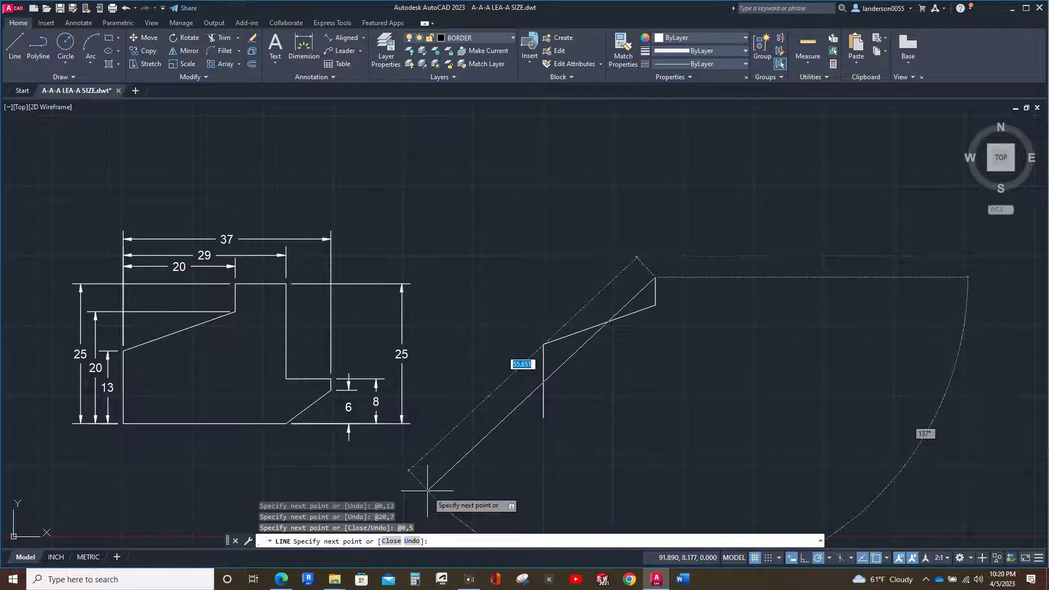
{"action": "type", "text": "@"}
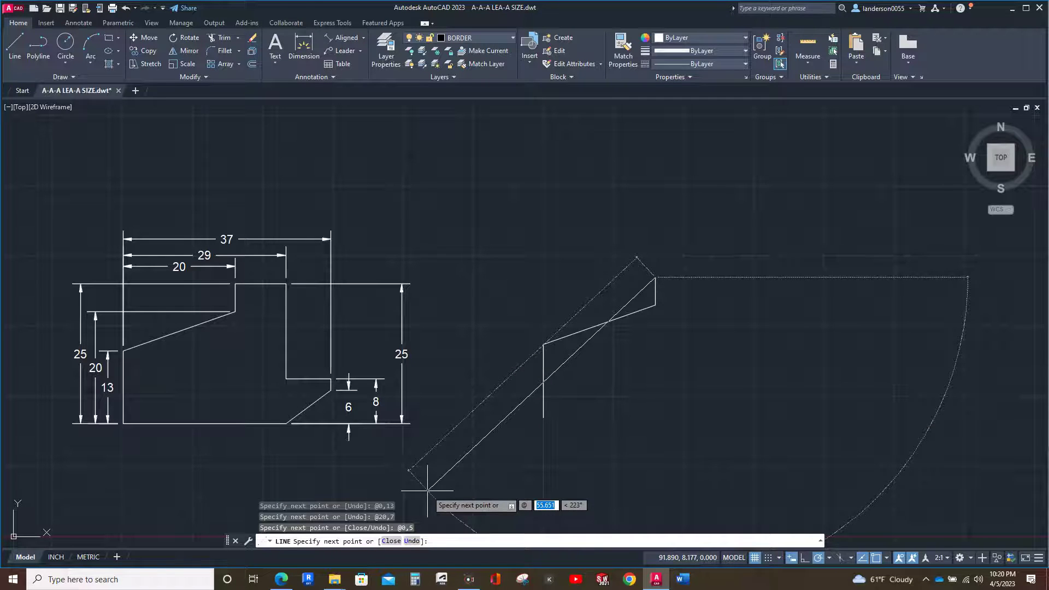
{"action": "type", "text": "9"}
{"action": "key", "text": "Tab"}
Draw a 9-unit horizontal top edge, then a 17-unit vertical drop on the right side
{"action": "type", "text": "0"}
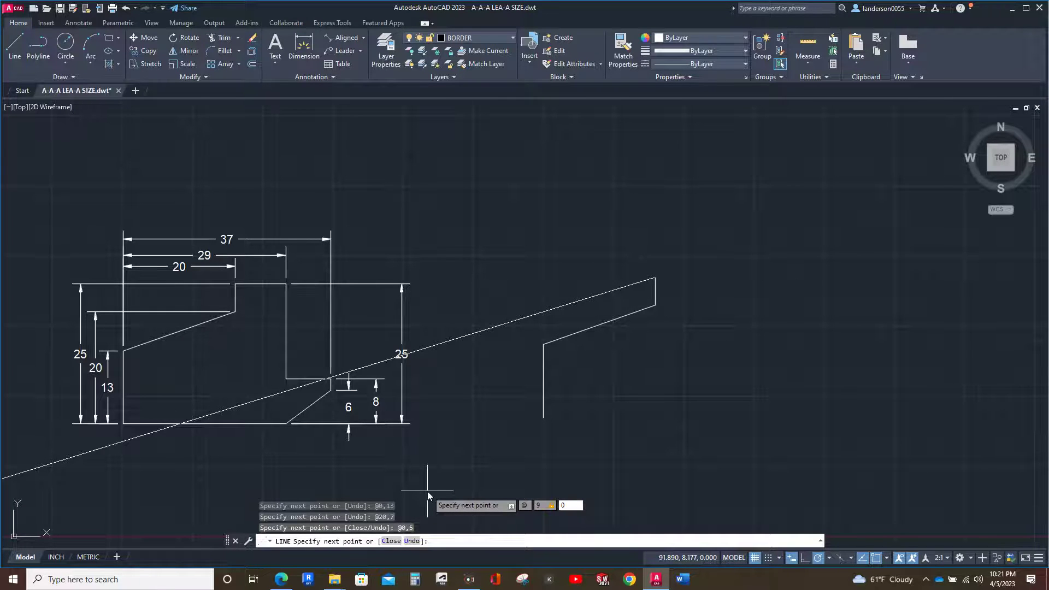
{"action": "key", "text": "Return"}
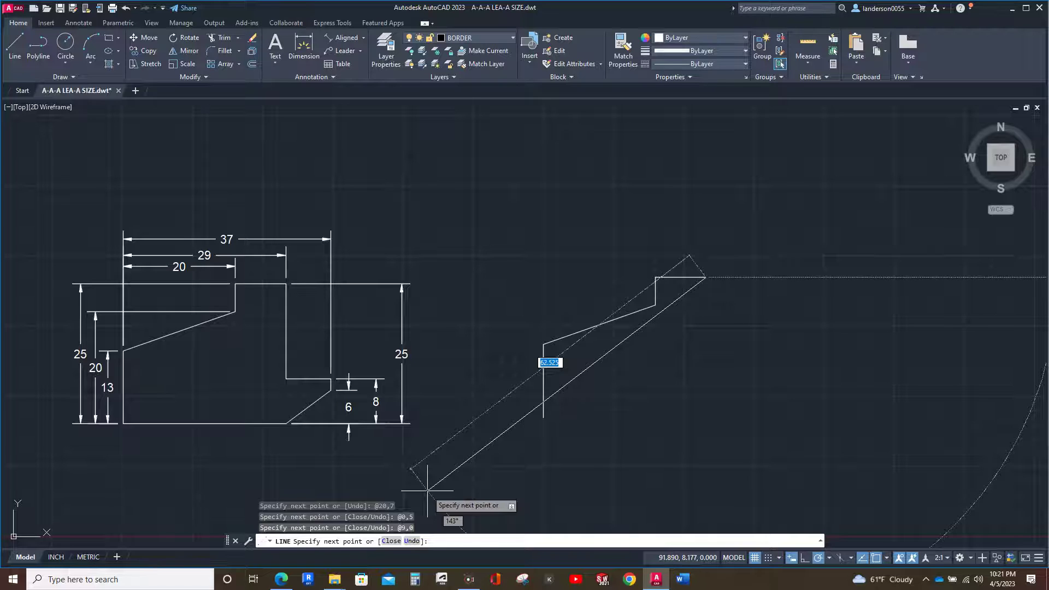
{"action": "type", "text": "@"}
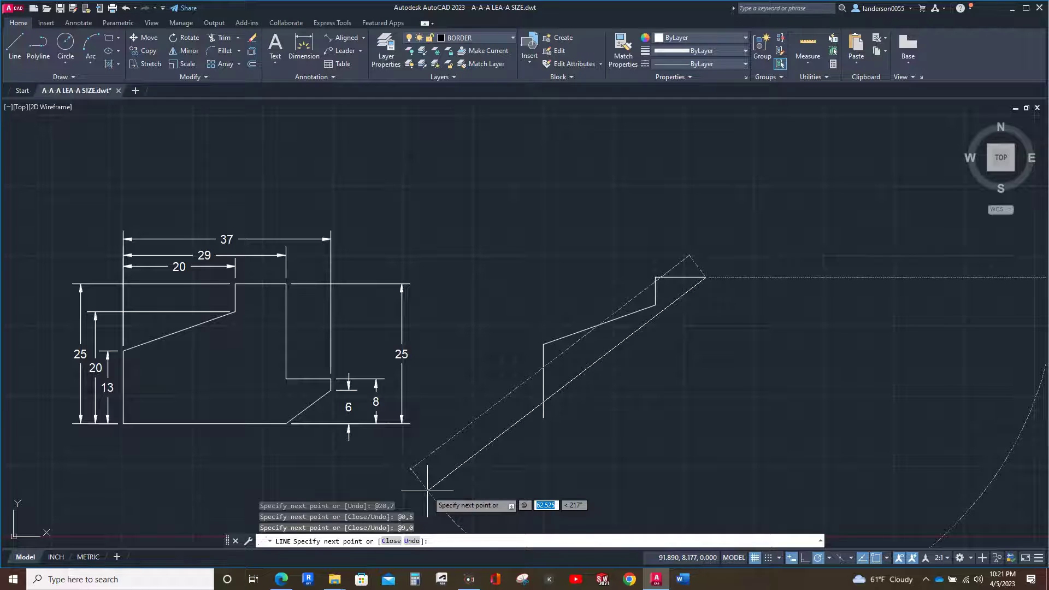
{"action": "type", "text": "0"}
{"action": "key", "text": "Tab"}
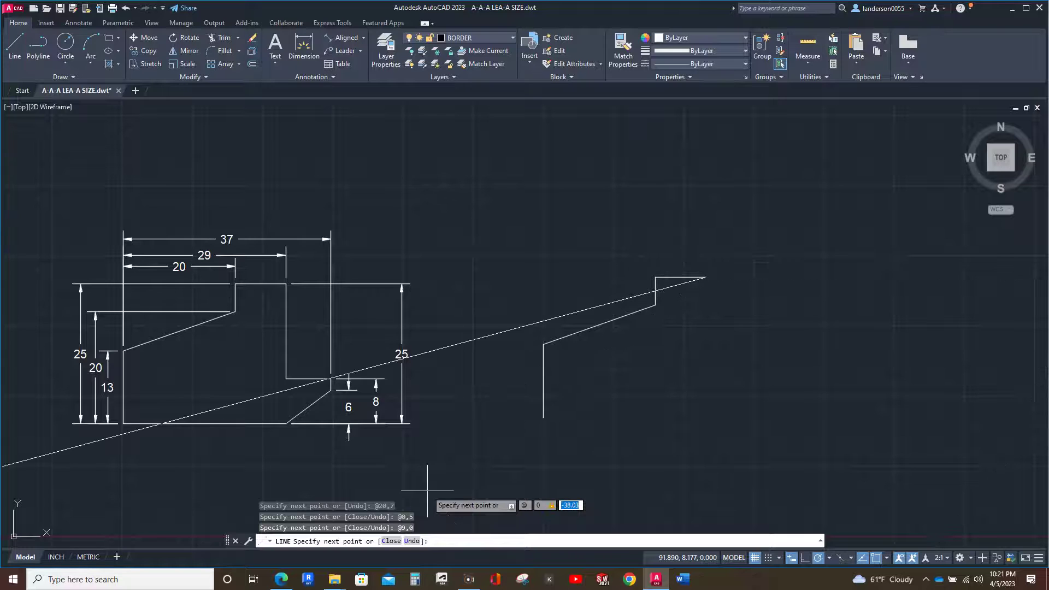
{"action": "type", "text": "-17"}
{"action": "key", "text": "Return"}
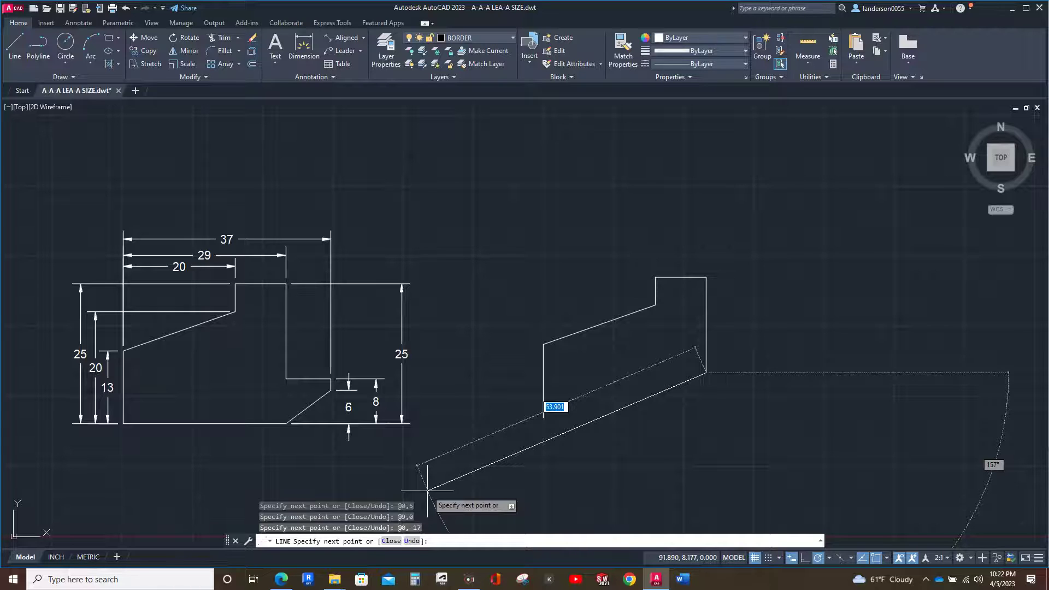
{"action": "type", "text": "@"}
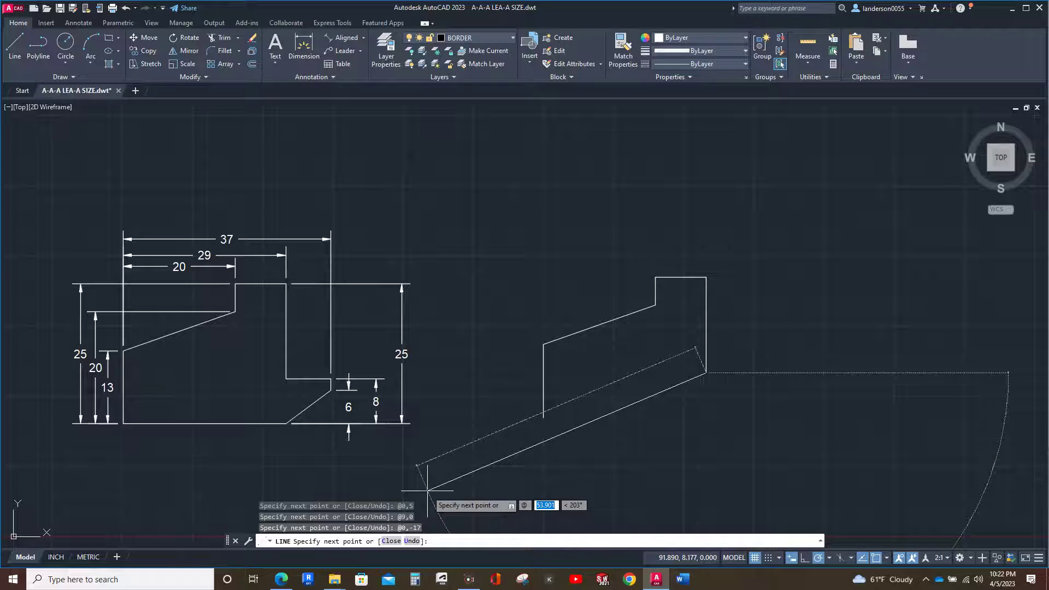
{"action": "type", "text": "8"}
Draw the 8-unit horizontal ledge and a 2-unit downward step, then switch Ortho off
{"action": "key", "text": "Tab"}
{"action": "type", "text": "0"}
{"action": "key", "text": "Return"}
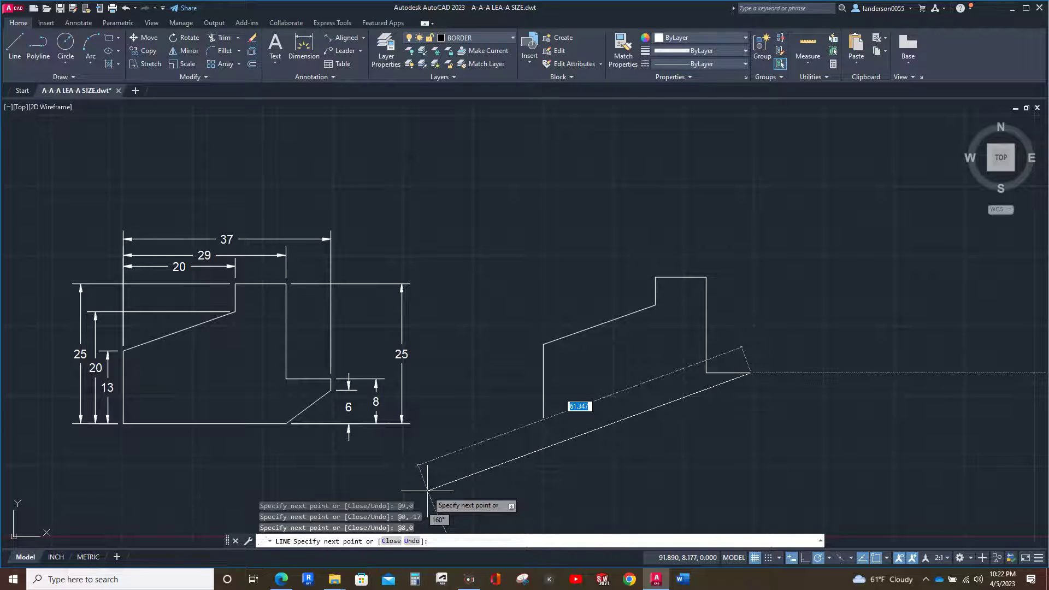
{"action": "type", "text": "@"}
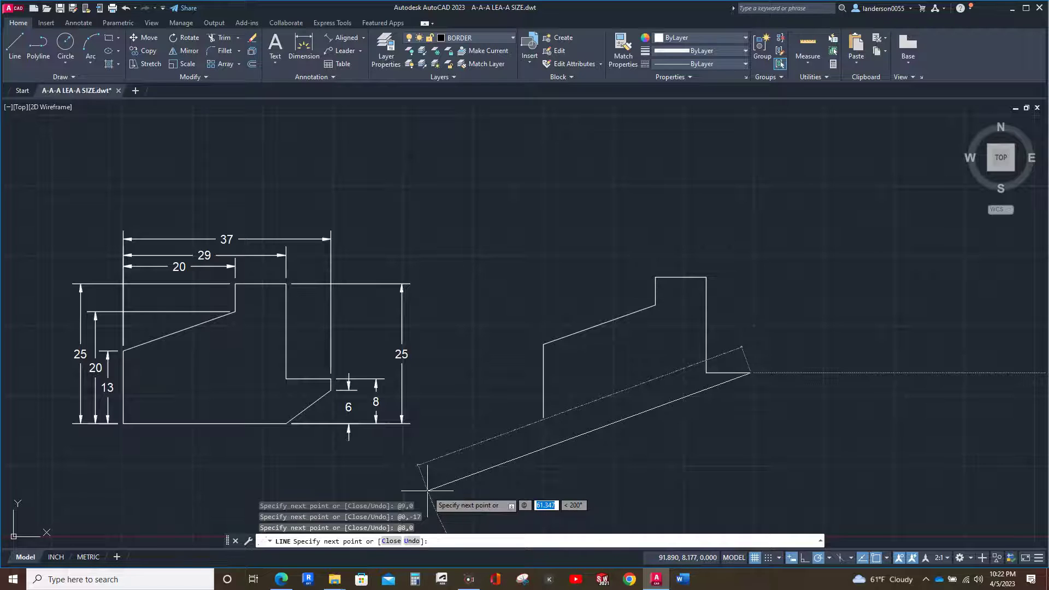
{"action": "type", "text": "0"}
{"action": "key", "text": "Tab"}
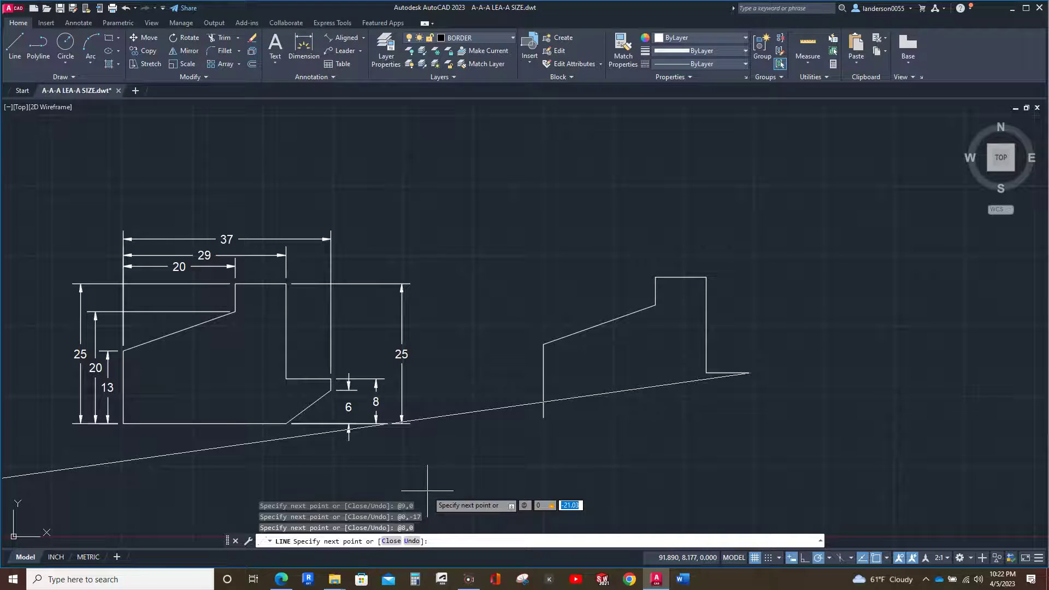
{"action": "type", "text": "-2"}
{"action": "key", "text": "Return"}
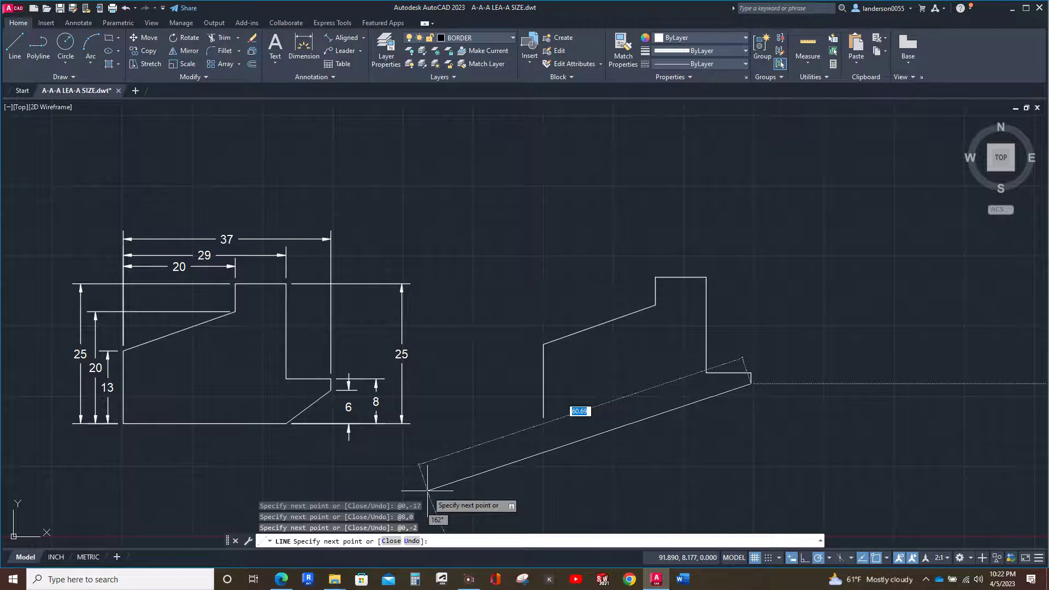
{"action": "key", "text": "F8"}
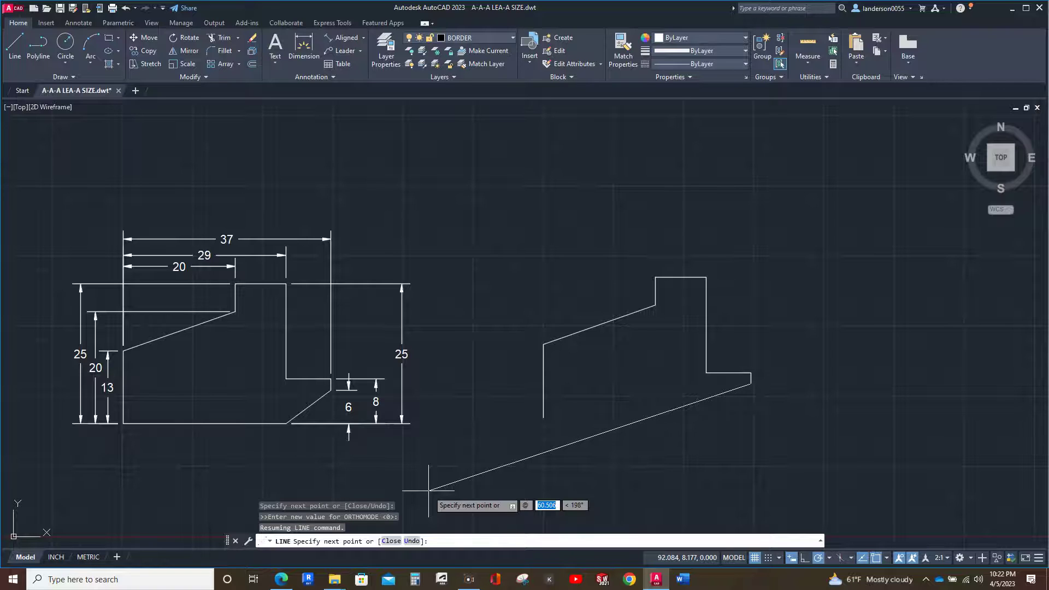
Close the outline with the 8-by-6 angled corner and the 29-unit bottom edge (@-29,0)
{"action": "type", "text": "-8"}
{"action": "key", "text": "Tab"}
{"action": "type", "text": "-6"}
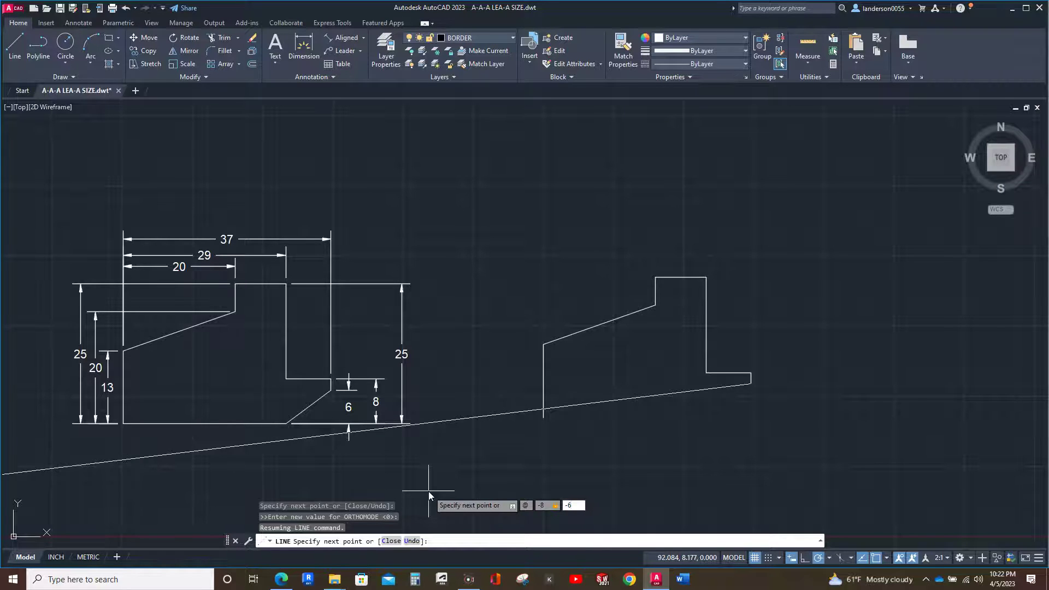
{"action": "key", "text": "Return"}
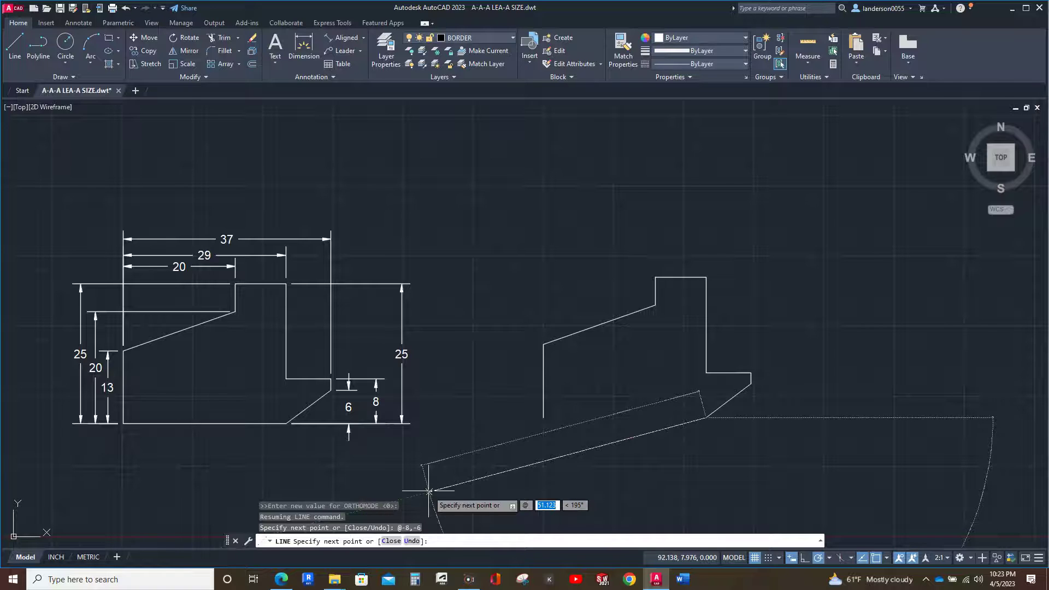
{"action": "type", "text": "2"}
{"action": "key", "text": "BackSpace"}
{"action": "type", "text": "-29"}
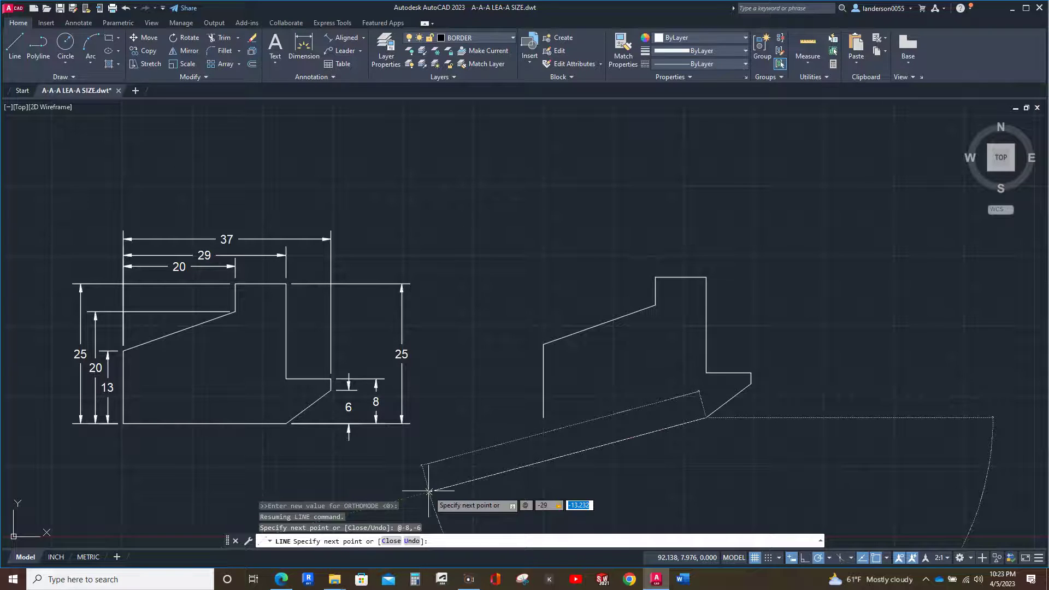
{"action": "type", "text": ",0"}
{"action": "key", "text": "Return"}
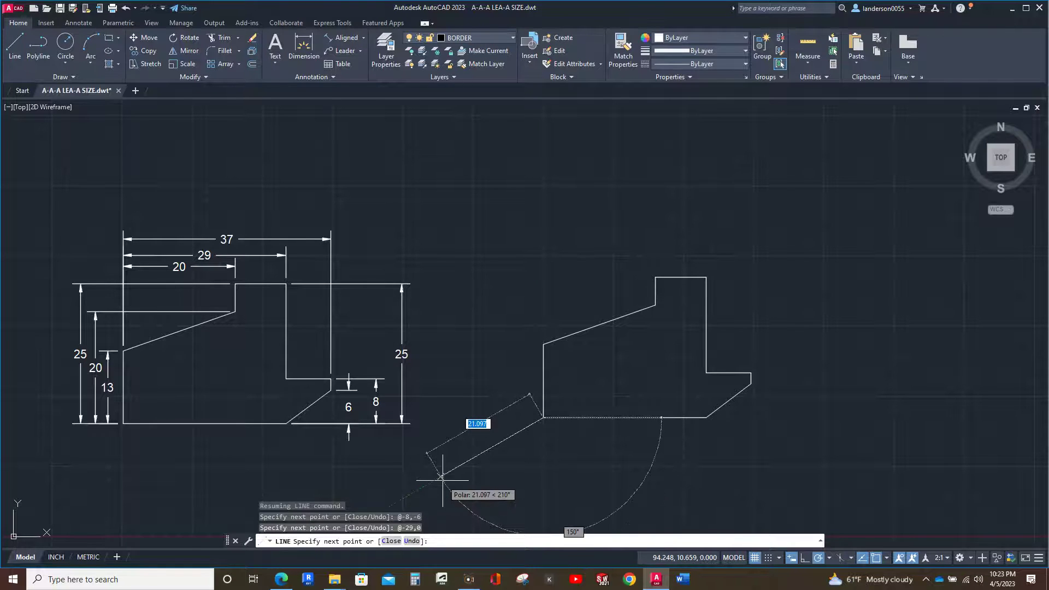
Copy the redrawn profile from its top-right corner onto the original's matching corner
{"action": "key", "text": "Escape"}
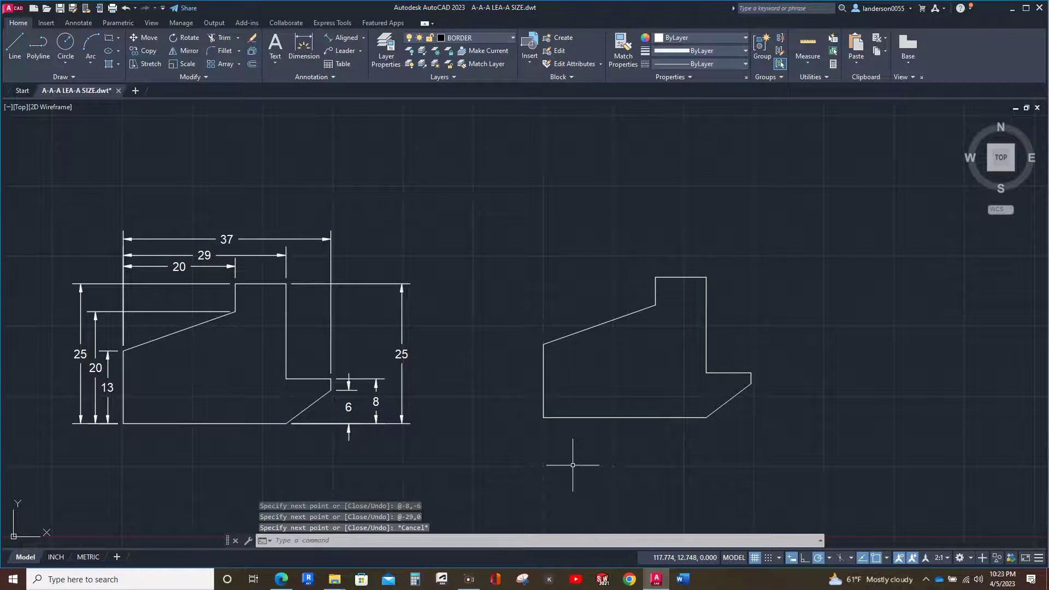
{"action": "mouse_move", "coordinate": [851, 401]}
{"action": "left_mouse_down"}
{"action": "mouse_move", "coordinate": [709, 456]}
{"action": "mouse_move", "coordinate": [579, 459]}
{"action": "mouse_move", "coordinate": [499, 384]}
{"action": "mouse_move", "coordinate": [538, 283]}
{"action": "mouse_move", "coordinate": [709, 225]}
{"action": "mouse_move", "coordinate": [735, 225]}
{"action": "left_mouse_up"}
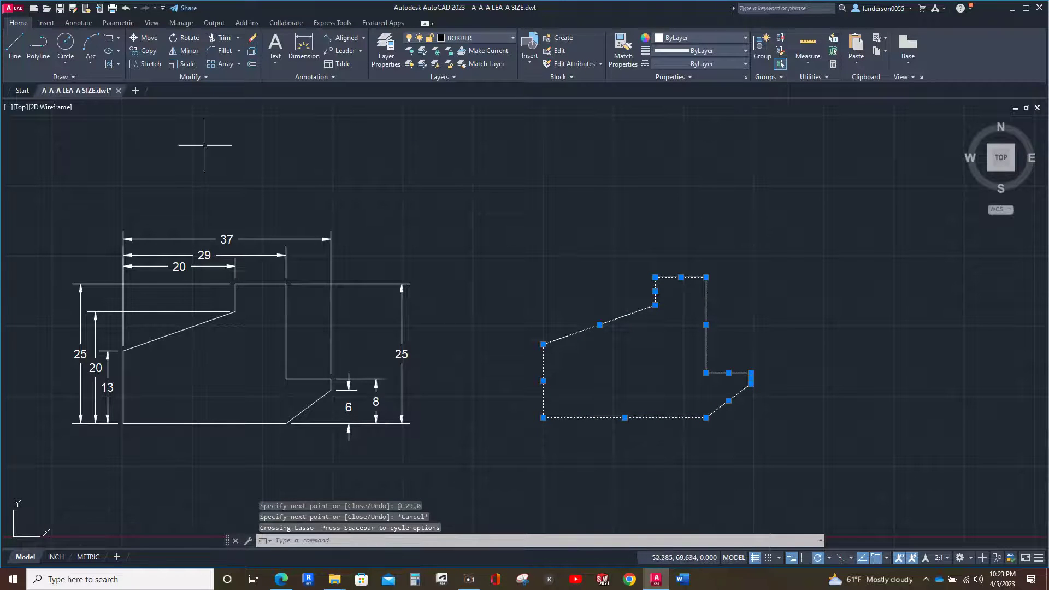
{"action": "left_click", "coordinate": [154, 53]}
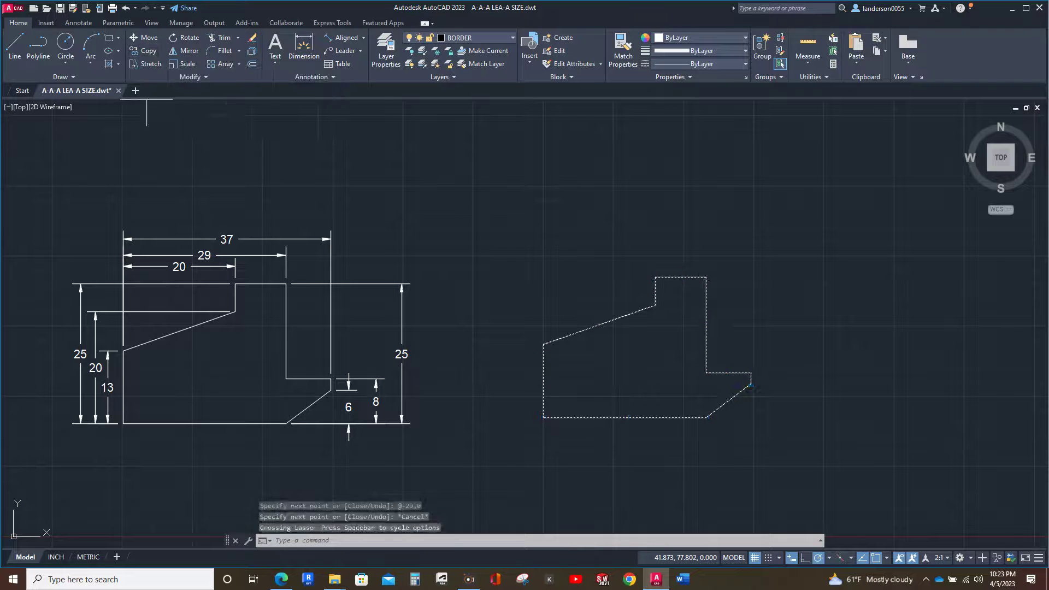
{"action": "left_click", "coordinate": [706, 278]}
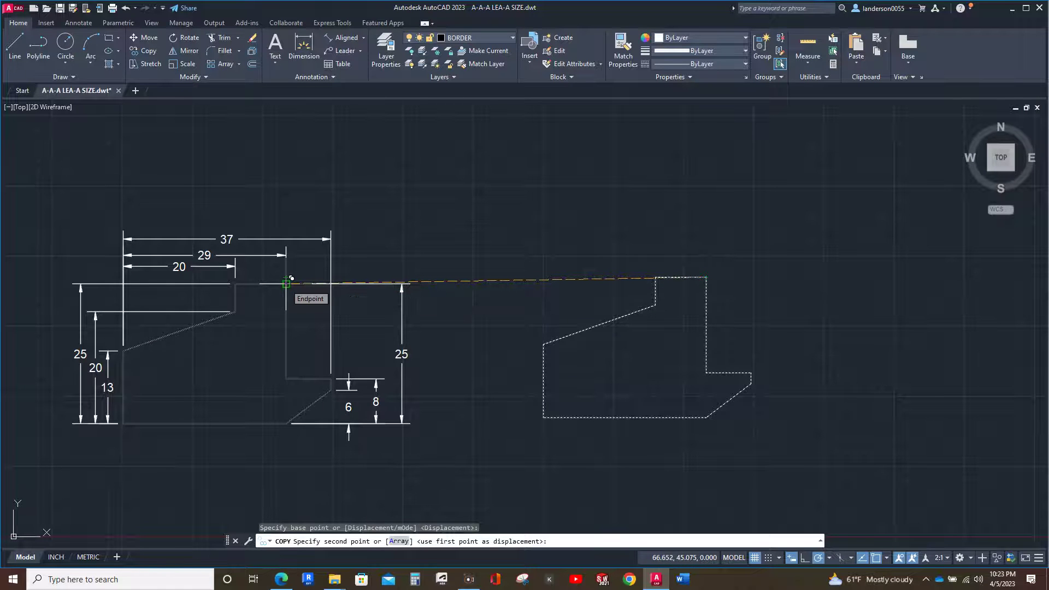
{"action": "left_click", "coordinate": [291, 278]}
Zoom and pan to compare the overlaid copy with the original, then end the copy
{"action": "scroll", "coordinate": [325, 415], "scroll_direction": "up", "scroll_amount": 8}
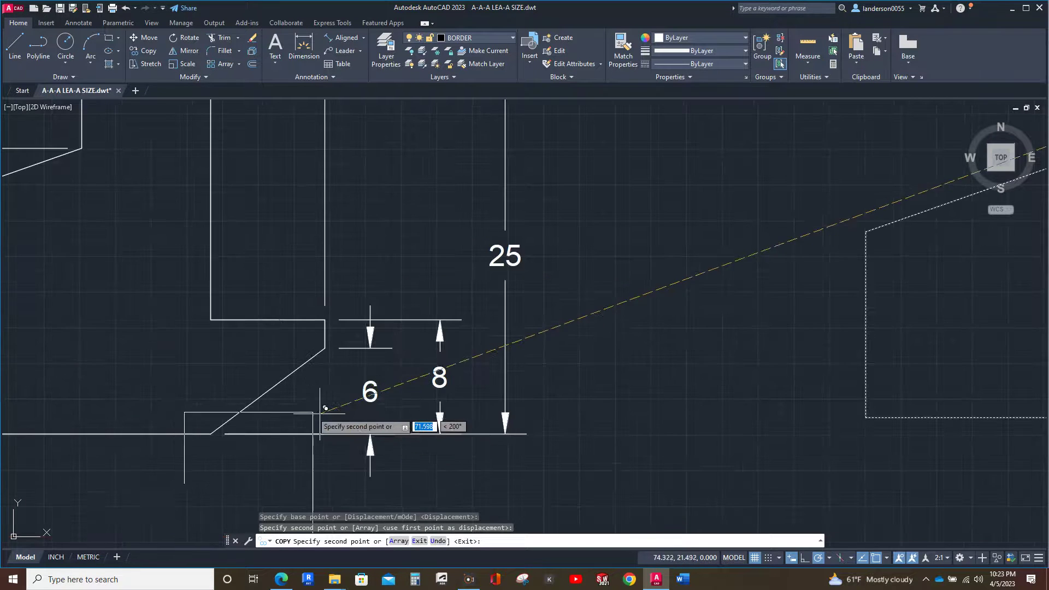
{"action": "scroll", "coordinate": [302, 398], "scroll_direction": "up", "scroll_amount": 2}
{"action": "middle_click_drag", "start_coordinate": [302, 398], "coordinate": [659, 347]}
{"action": "scroll", "coordinate": [659, 347], "scroll_direction": "down", "scroll_amount": 8}
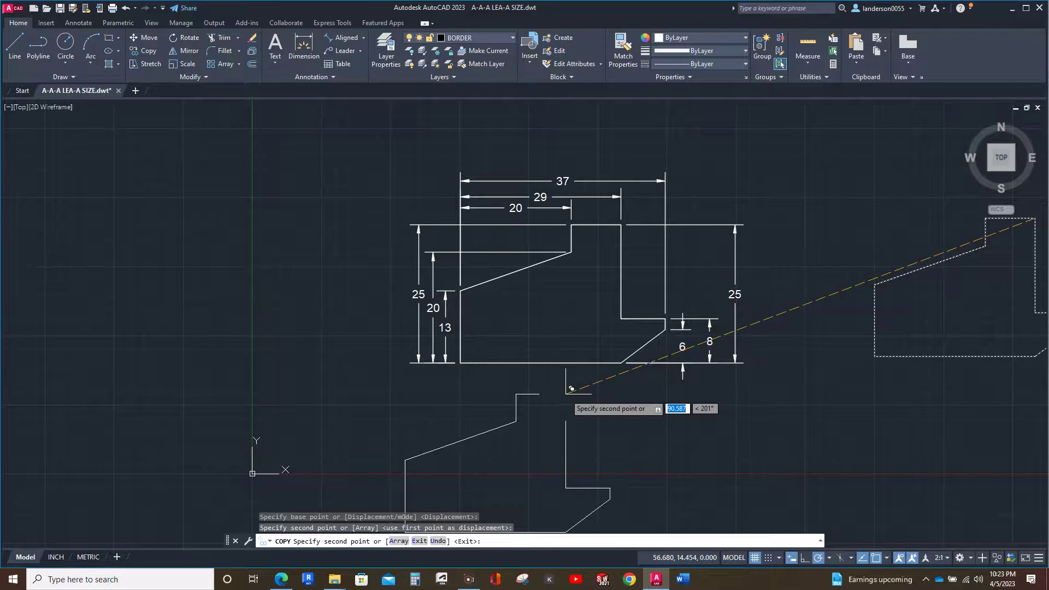
{"action": "key", "text": "Escape"}
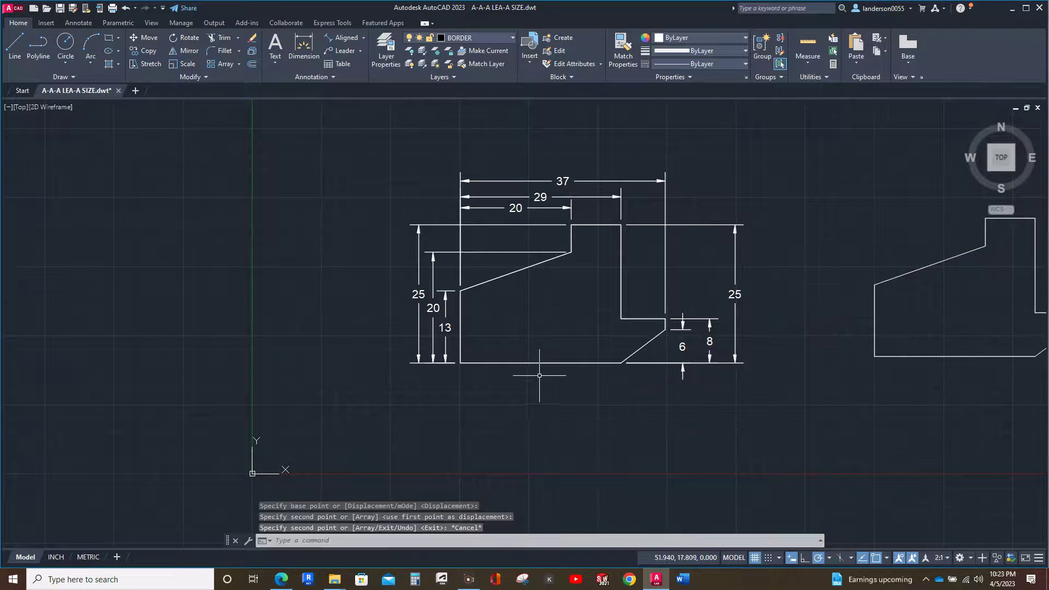
{"action": "scroll", "coordinate": [550, 399], "scroll_direction": "down", "scroll_amount": 4}
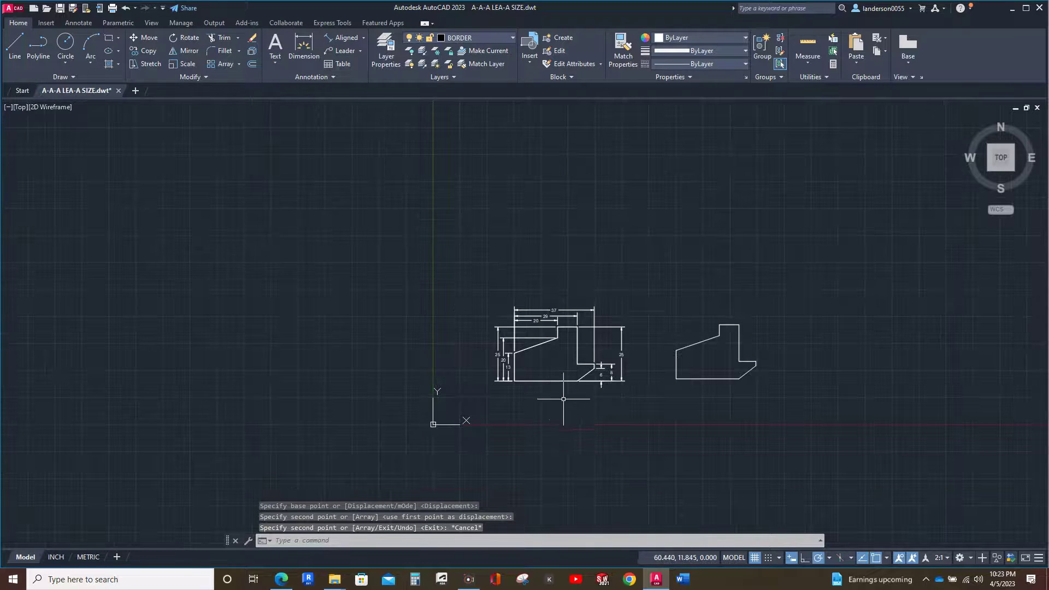
{"action": "middle_click_drag", "start_coordinate": [562, 398], "coordinate": [456, 382]}
{"action": "scroll", "coordinate": [516, 385], "scroll_direction": "up", "scroll_amount": 4}
Pan and zoom to center and enlarge the angled bracket drawing
{"action": "middle_click_drag", "start_coordinate": [534, 375], "coordinate": [520, 440]}
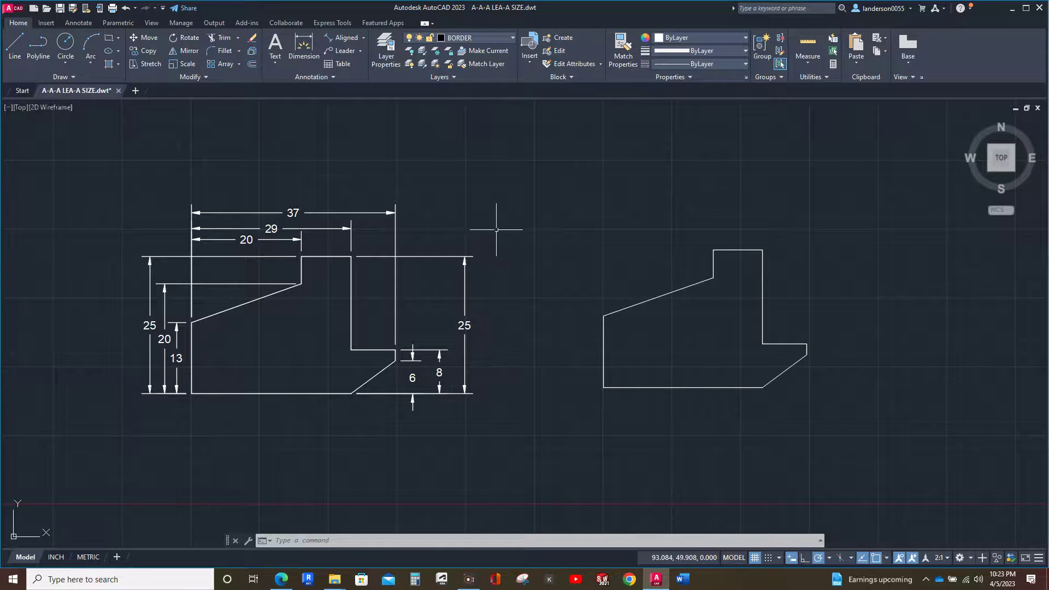
{"action": "scroll", "coordinate": [501, 235], "scroll_direction": "down", "scroll_amount": 4}
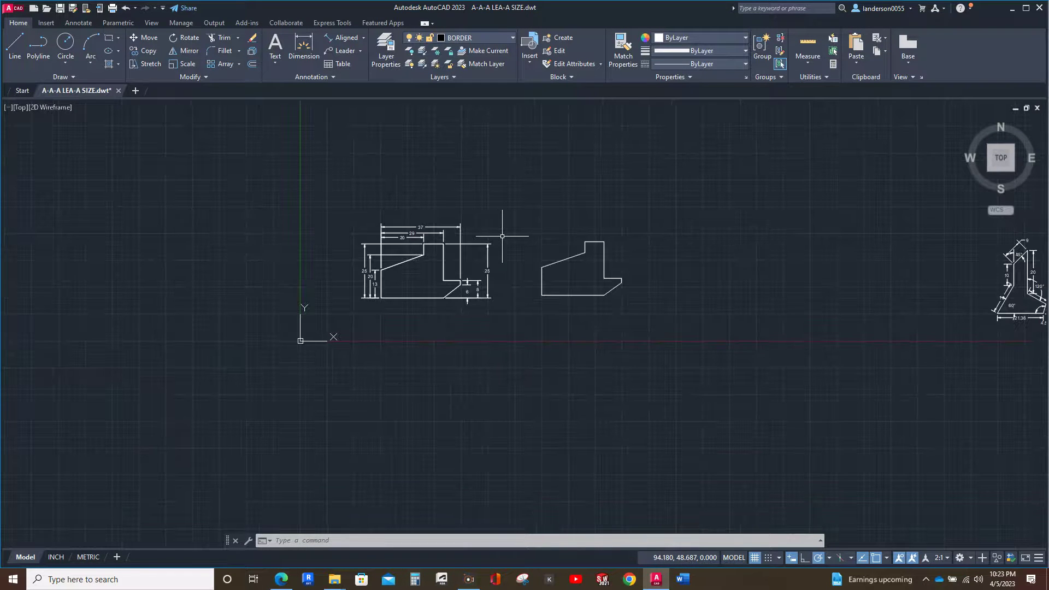
{"action": "mouse_move", "coordinate": [805, 284]}
{"action": "middle_mouse_down"}
{"action": "mouse_move", "coordinate": [690, 312]}
{"action": "mouse_move", "coordinate": [531, 297]}
{"action": "mouse_move", "coordinate": [301, 316]}
{"action": "middle_mouse_up"}
{"action": "scroll", "coordinate": [535, 243], "scroll_direction": "up", "scroll_amount": 4}
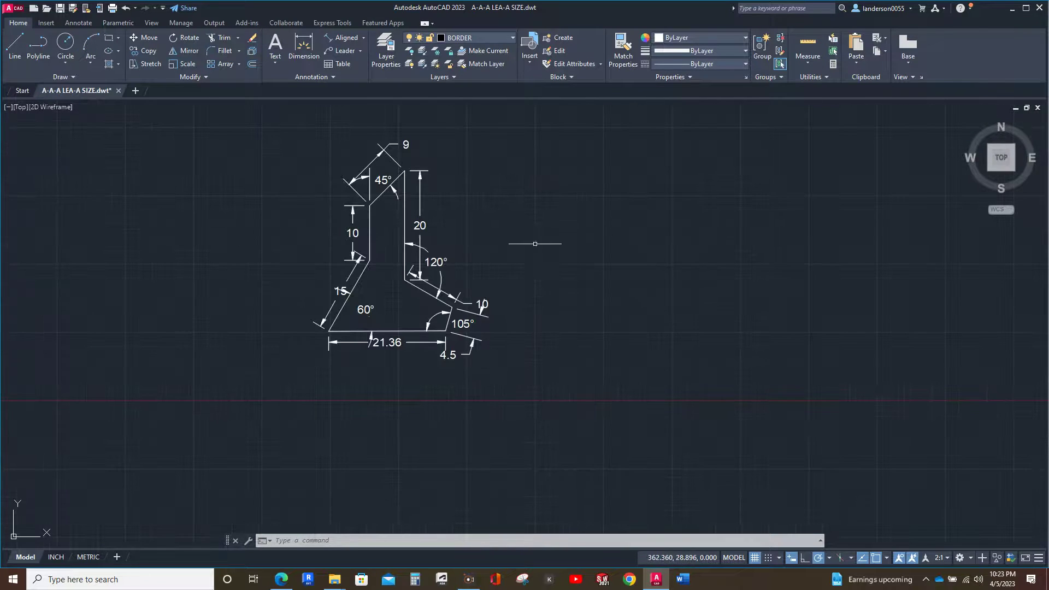
{"action": "middle_click_drag", "start_coordinate": [534, 244], "coordinate": [511, 321]}
{"action": "scroll", "coordinate": [467, 338], "scroll_direction": "up", "scroll_amount": 2}
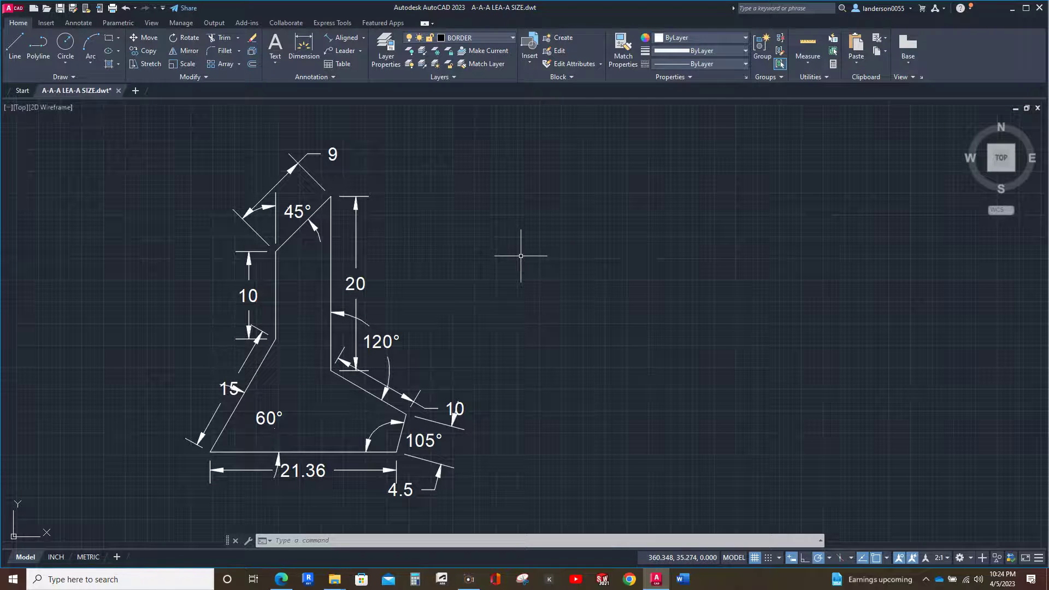
{"action": "mouse_move", "coordinate": [520, 255]}
{"action": "middle_mouse_down"}
{"action": "mouse_move", "coordinate": [517, 236]}
{"action": "mouse_move", "coordinate": [533, 232]}
{"action": "middle_mouse_up"}
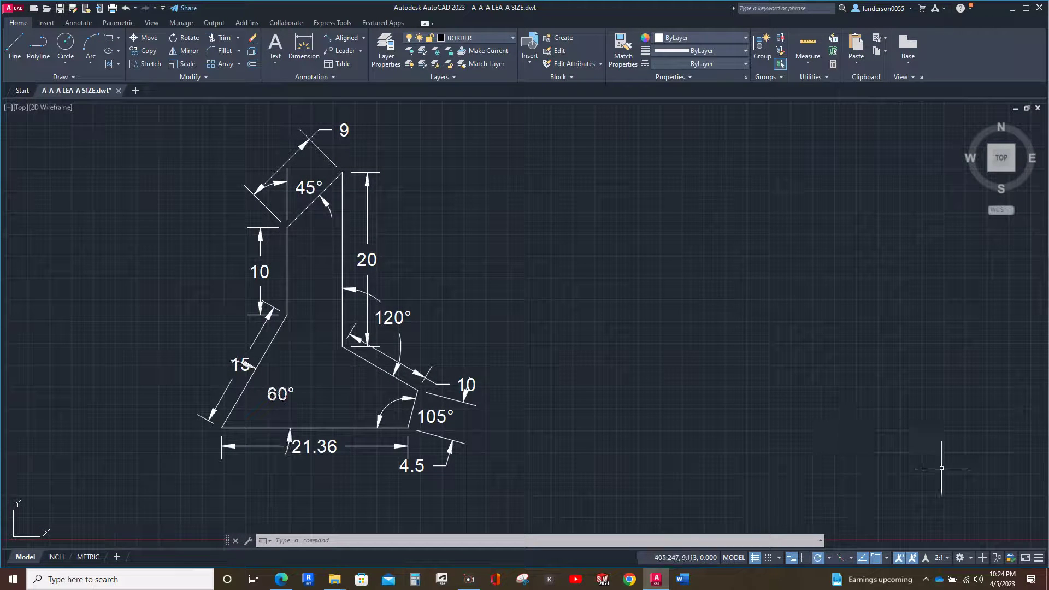
Set the status-bar annotation scale to 4:1
{"action": "left_click", "coordinate": [942, 558]}
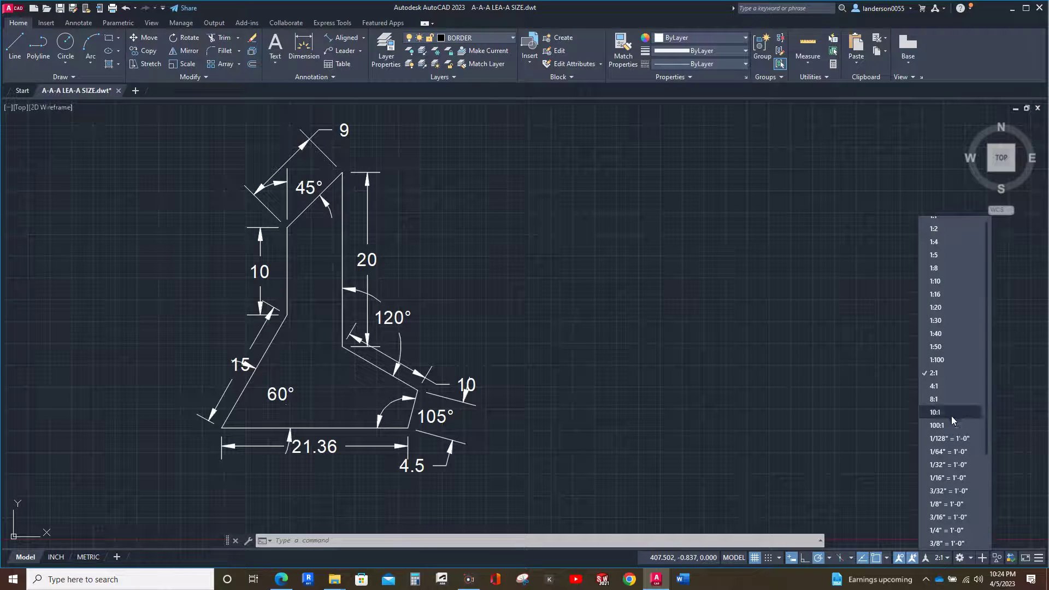
{"action": "left_click", "coordinate": [935, 386]}
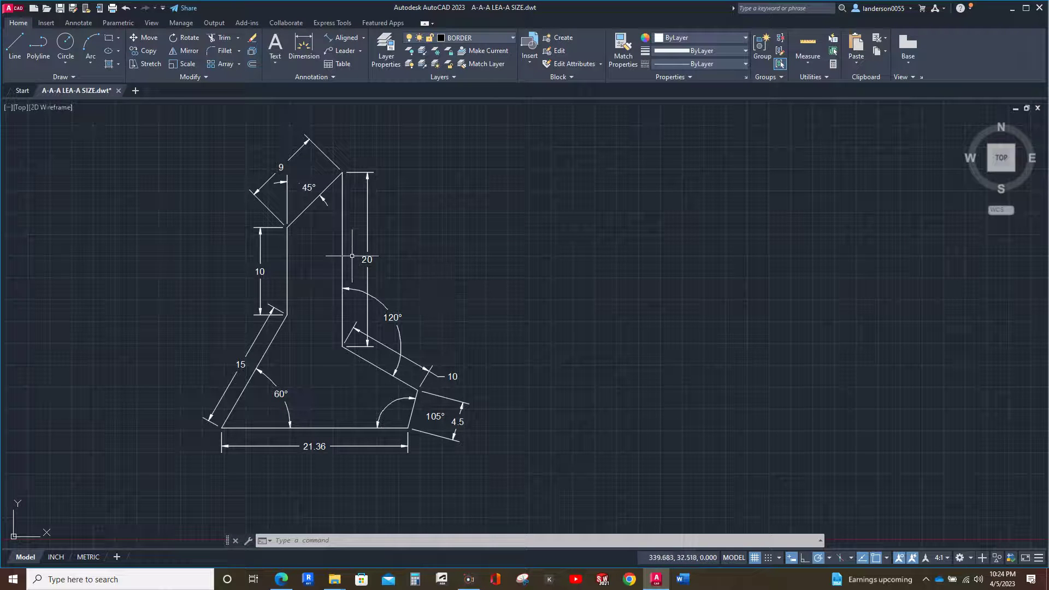
{"action": "left_click", "coordinate": [14, 44]}
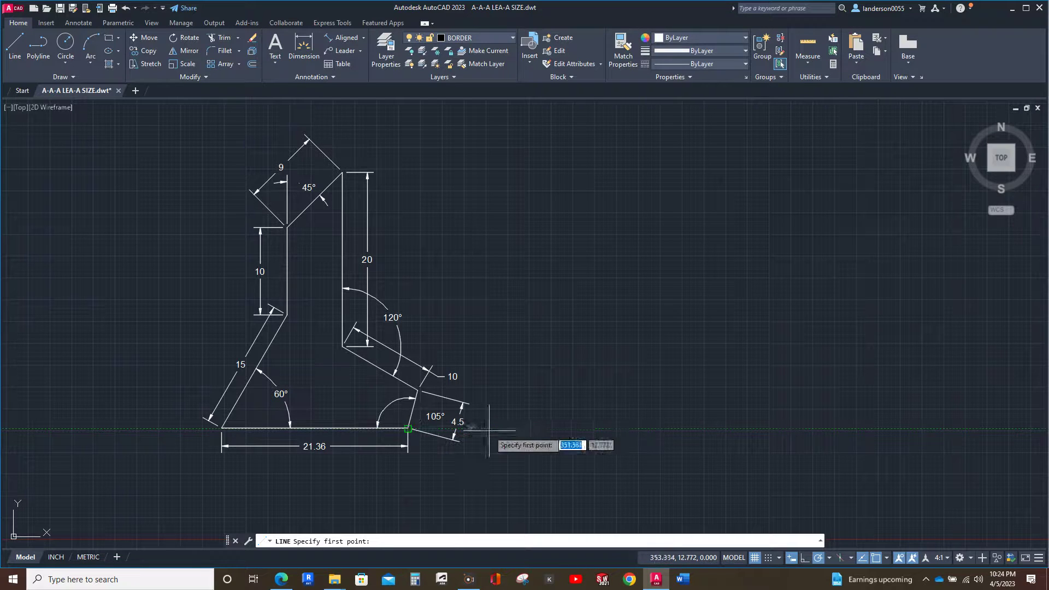
Place the new line's first point right of the angled bracket and toggle Ortho
{"action": "left_click", "coordinate": [621, 429]}
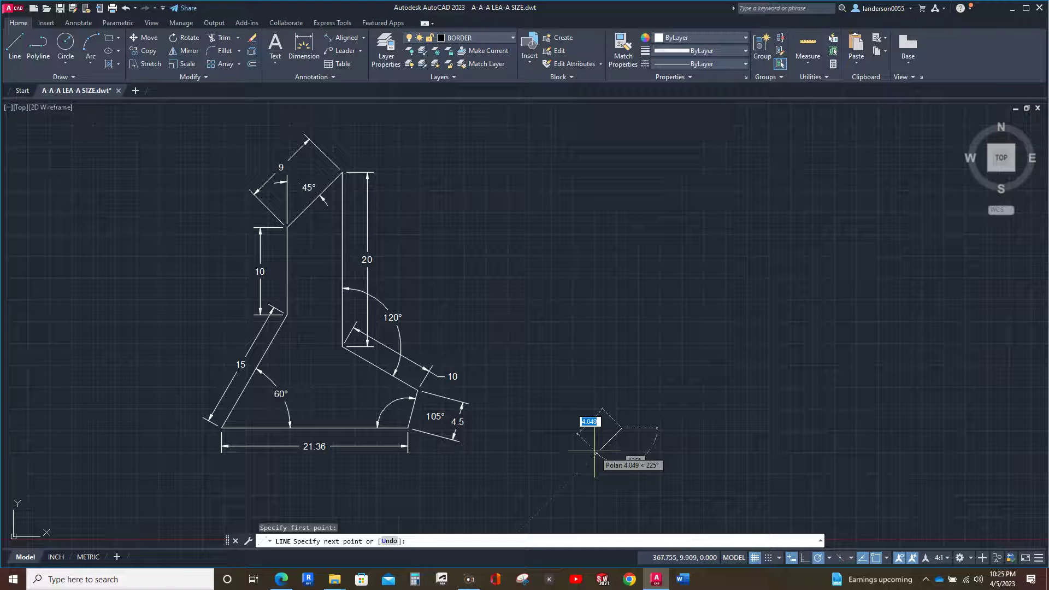
{"action": "key", "text": "F8"}
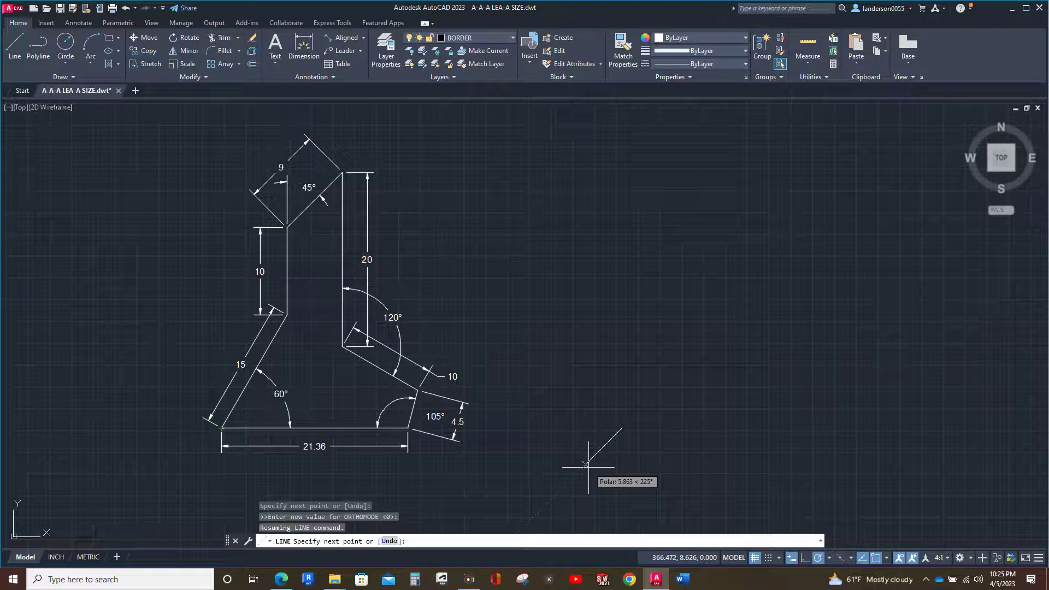
Draw a 15-unit edge at 60°, then a 10-unit edge at 90°
{"action": "type", "text": "15"}
{"action": "key", "text": "Tab"}
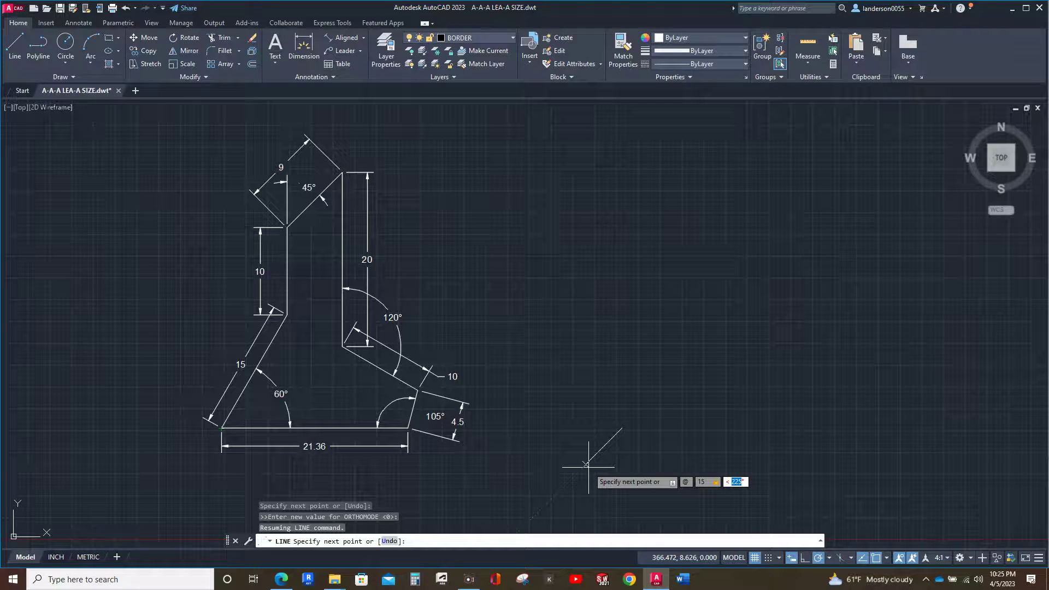
{"action": "type", "text": "60"}
{"action": "key", "text": "Return"}
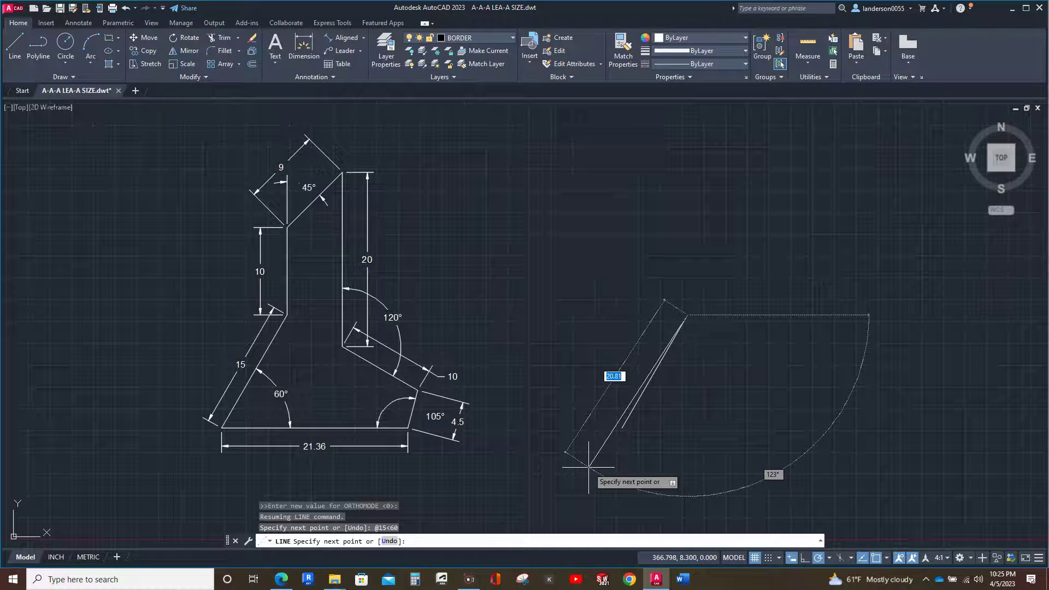
{"action": "type", "text": "@10"}
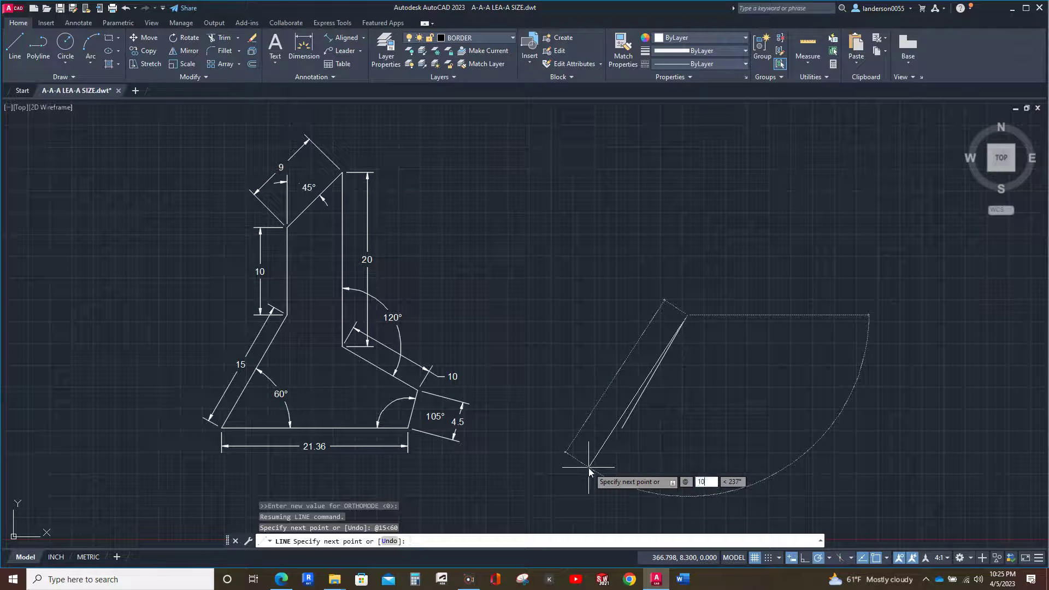
{"action": "key", "text": "Tab"}
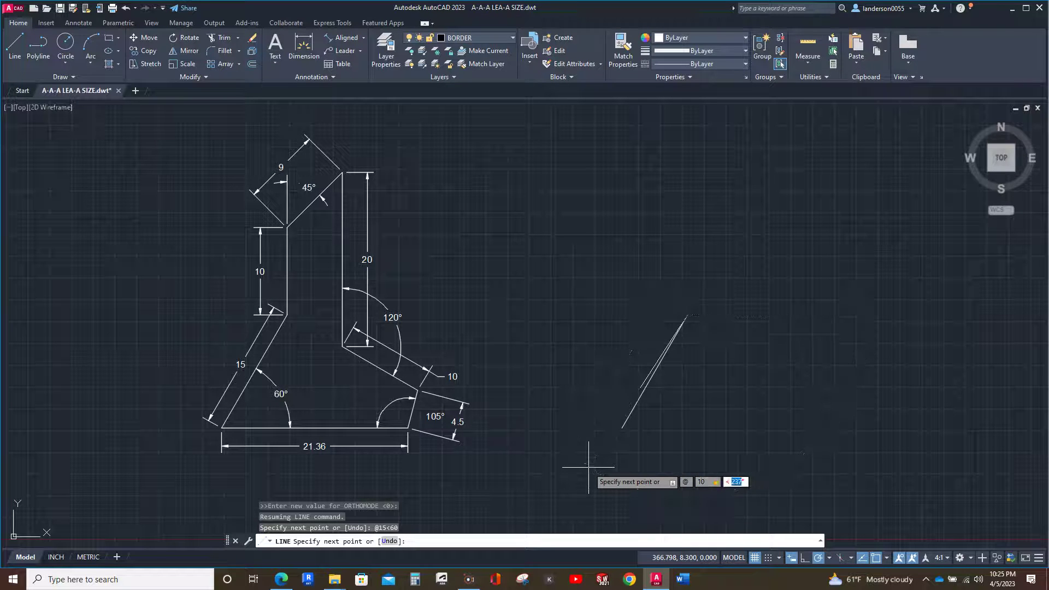
{"action": "type", "text": "90"}
{"action": "key", "text": "Return"}
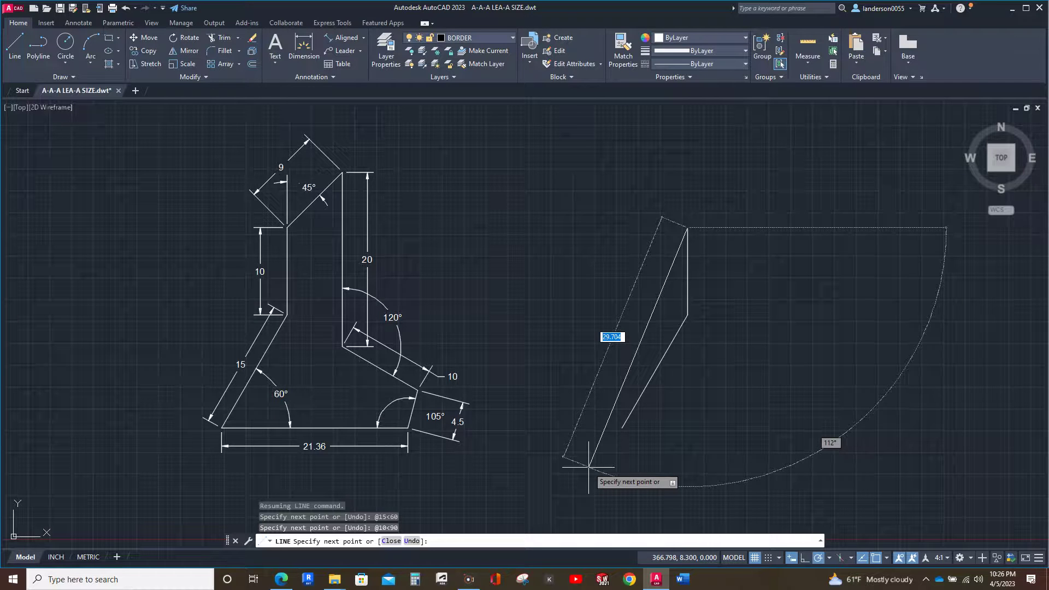
Toggle Ortho, draw the 9-unit edge at 45°, and begin a 20-unit next edge
{"action": "key", "text": "F8"}
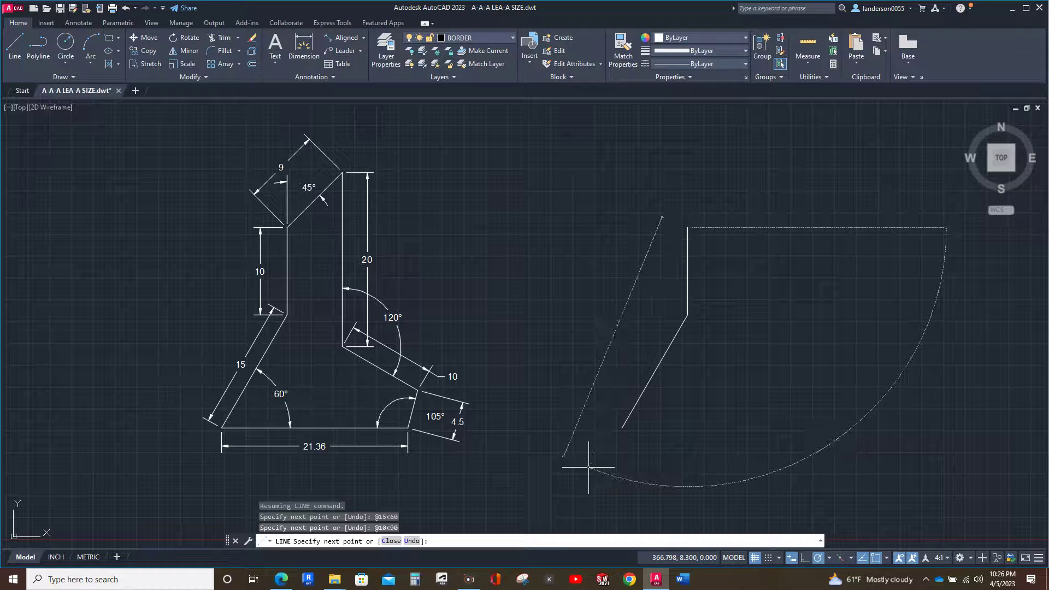
{"action": "type", "text": "9"}
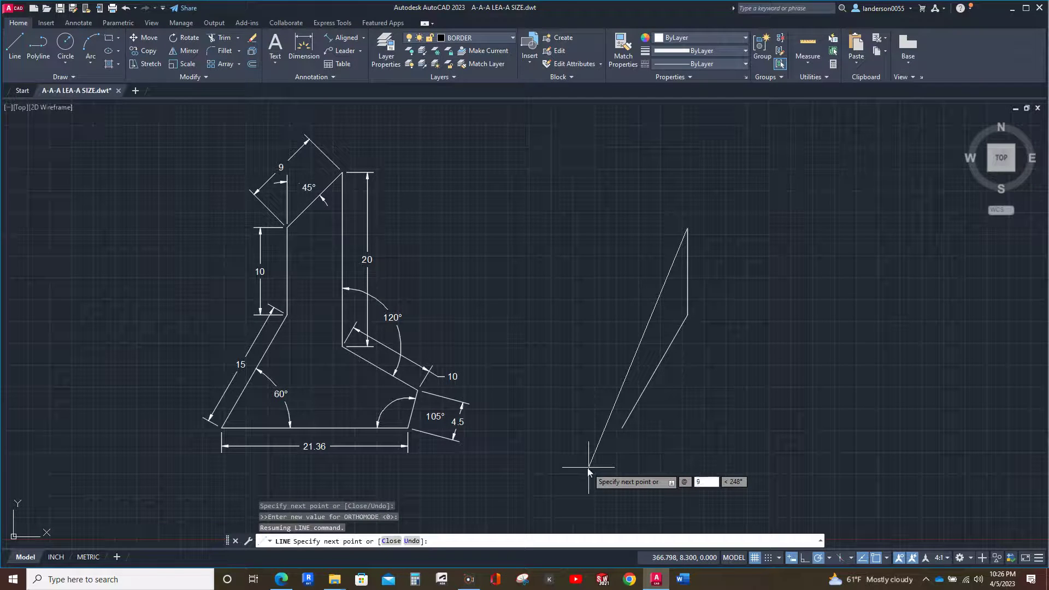
{"action": "key", "text": "Tab"}
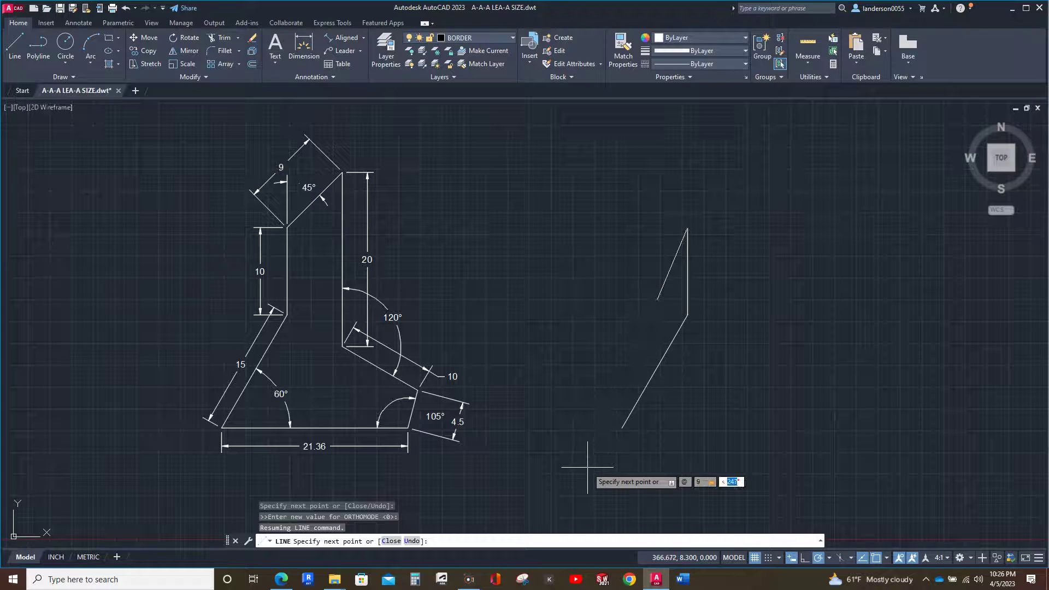
{"action": "type", "text": "45"}
{"action": "key", "text": "Return"}
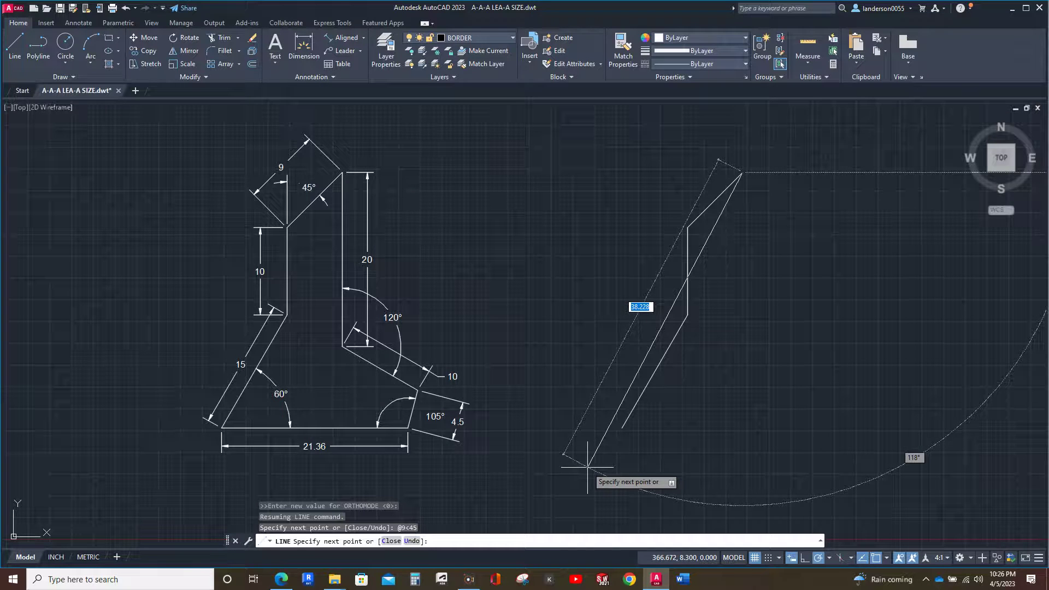
{"action": "type", "text": "@20"}
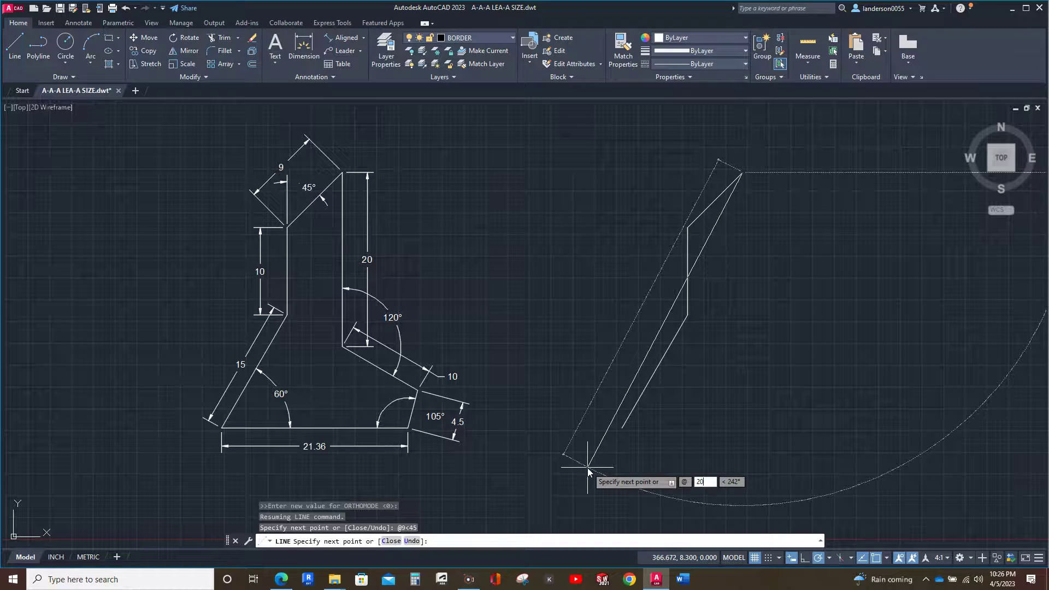
{"action": "key", "text": "Tab"}
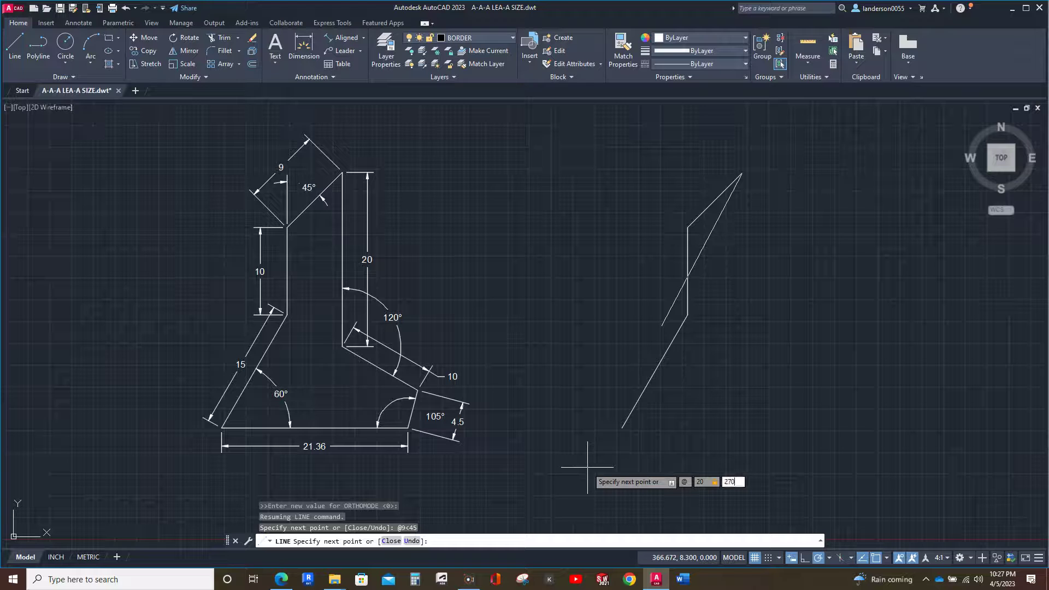
{"action": "type", "text": "@20<270"}
{"action": "key", "text": "Return"}
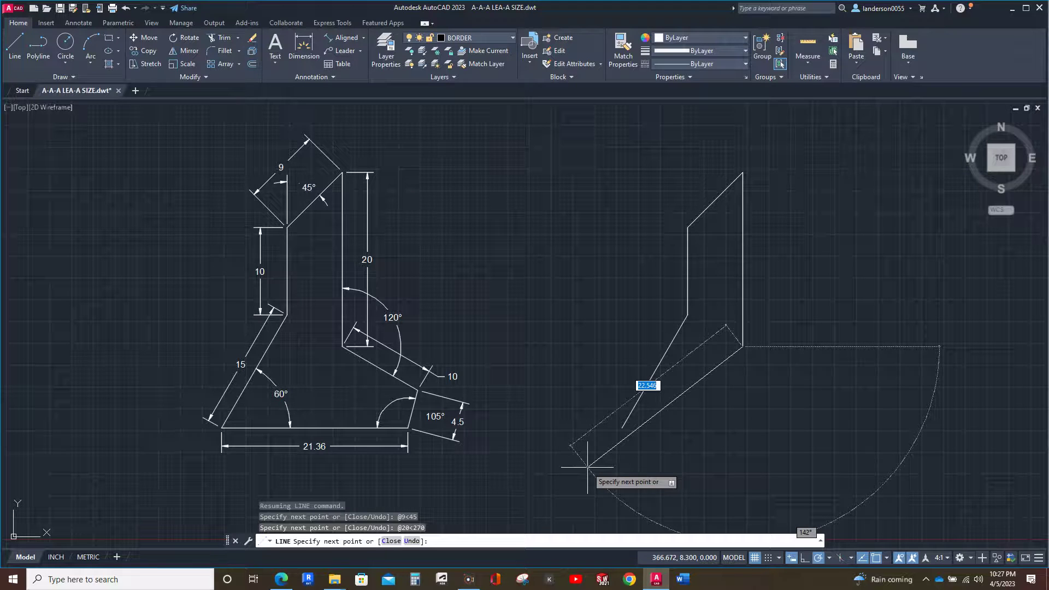
{"action": "type", "text": "@"}
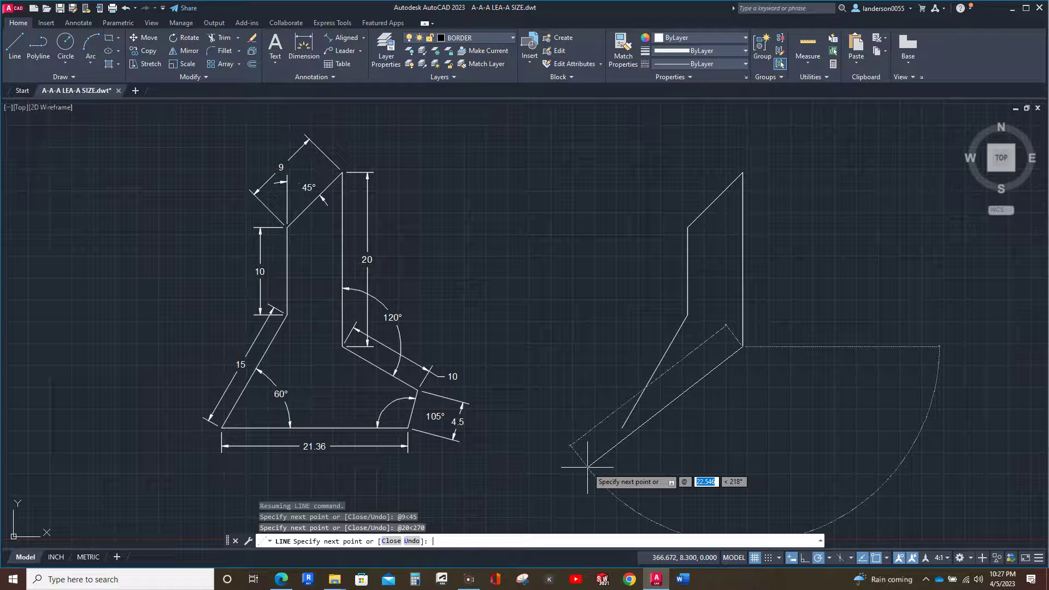
{"action": "type", "text": "10"}
{"action": "key", "text": "Tab"}
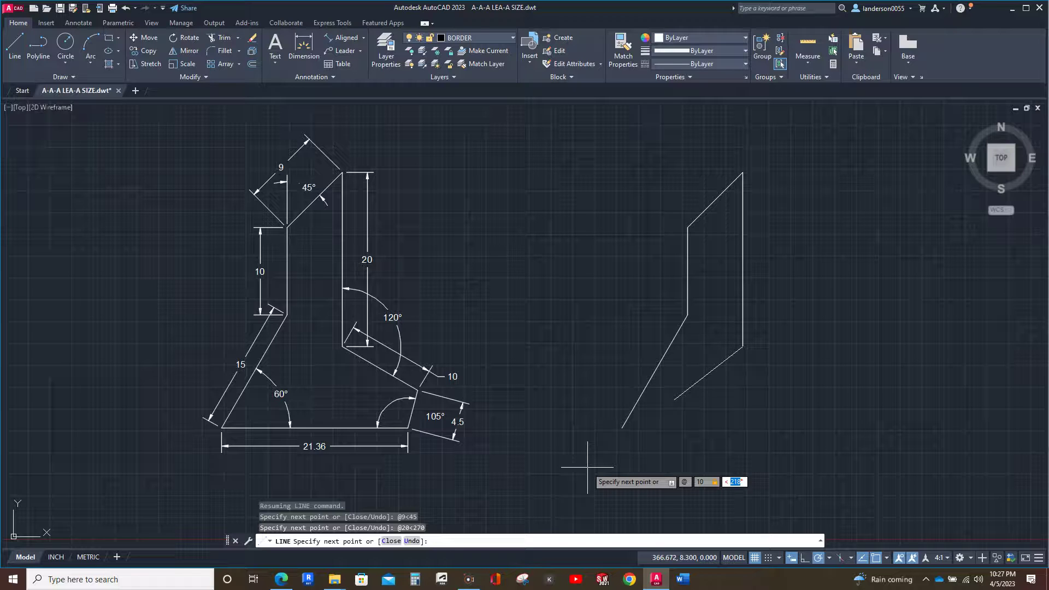
{"action": "type", "text": "-30"}
{"action": "key", "text": "Return"}
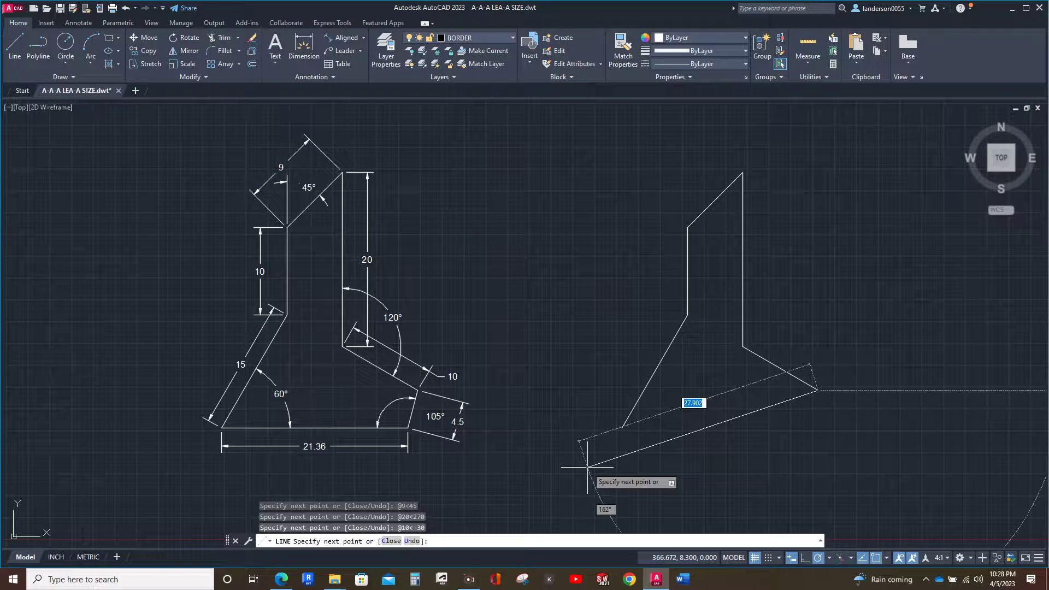
Add a 4.5-unit edge at 75° to the outline
{"action": "type", "text": "@"}
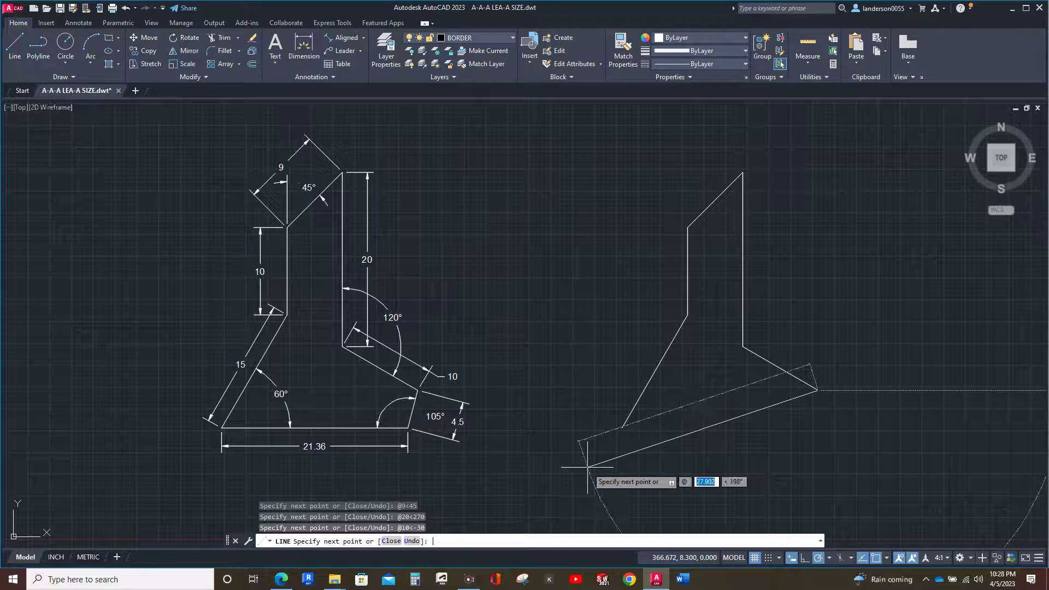
{"action": "type", "text": "4.5"}
{"action": "key", "text": "Tab"}
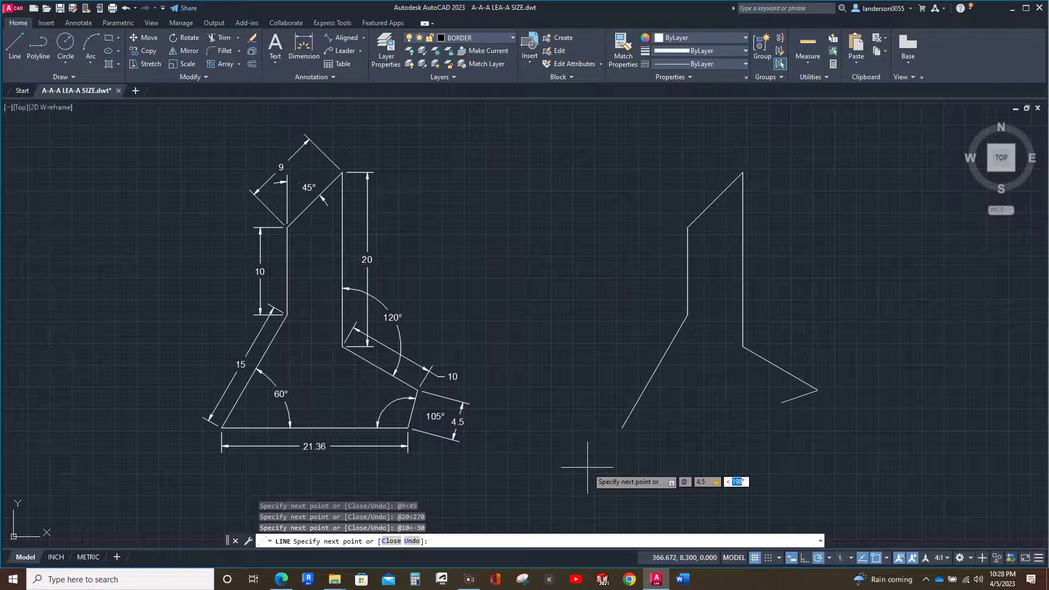
{"action": "type", "text": "75"}
{"action": "key", "text": "Return"}
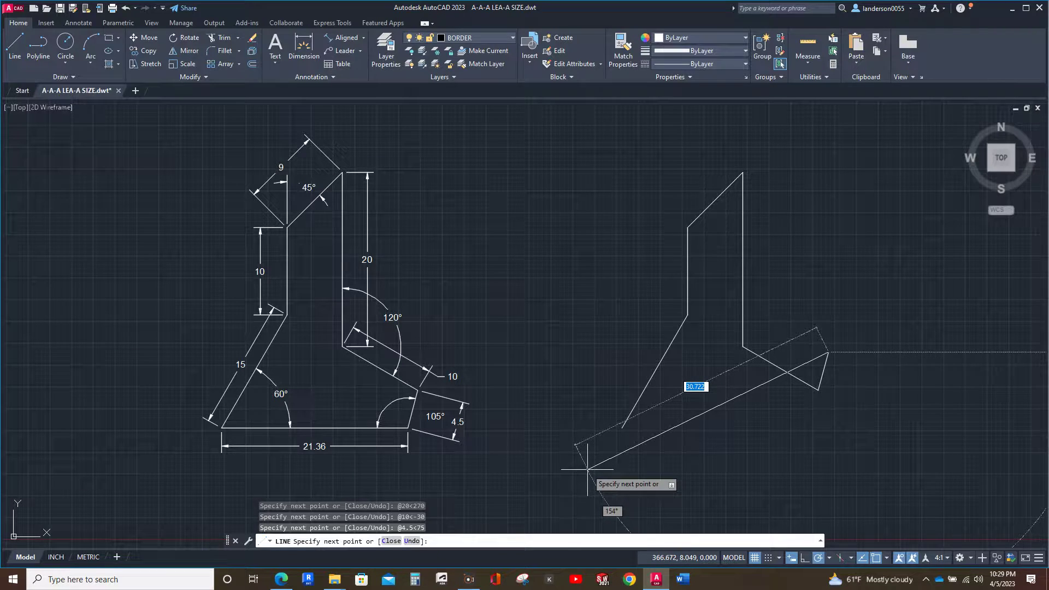
Try to take back the last edge with OOPS, clear the rejected entry and abandon the line input
{"action": "type", "text": "oop"}
{"action": "type", "text": "s"}
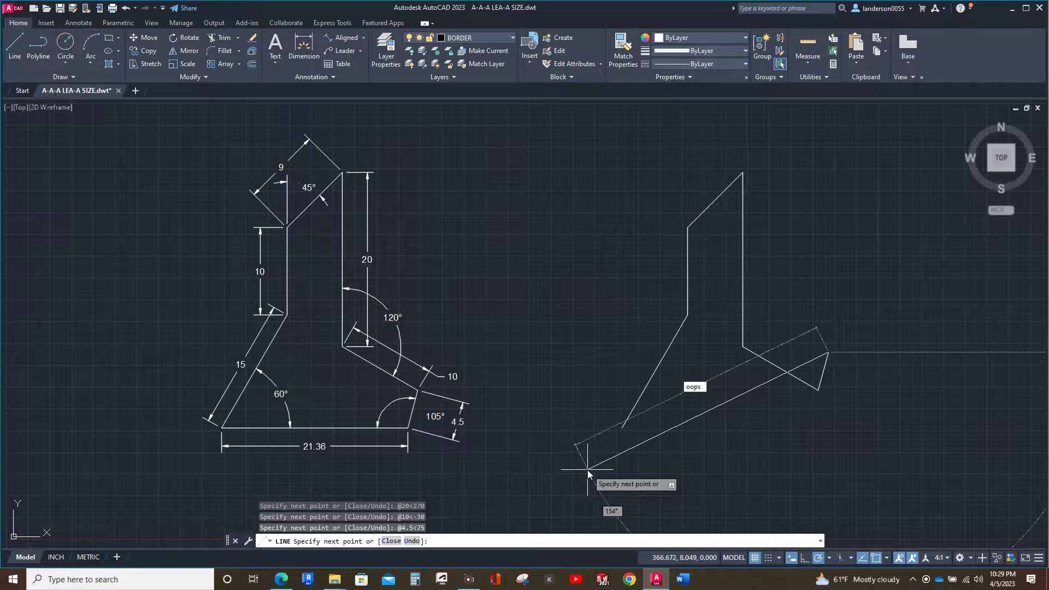
{"action": "key", "text": "Return"}
{"action": "key", "text": "BackSpace"}
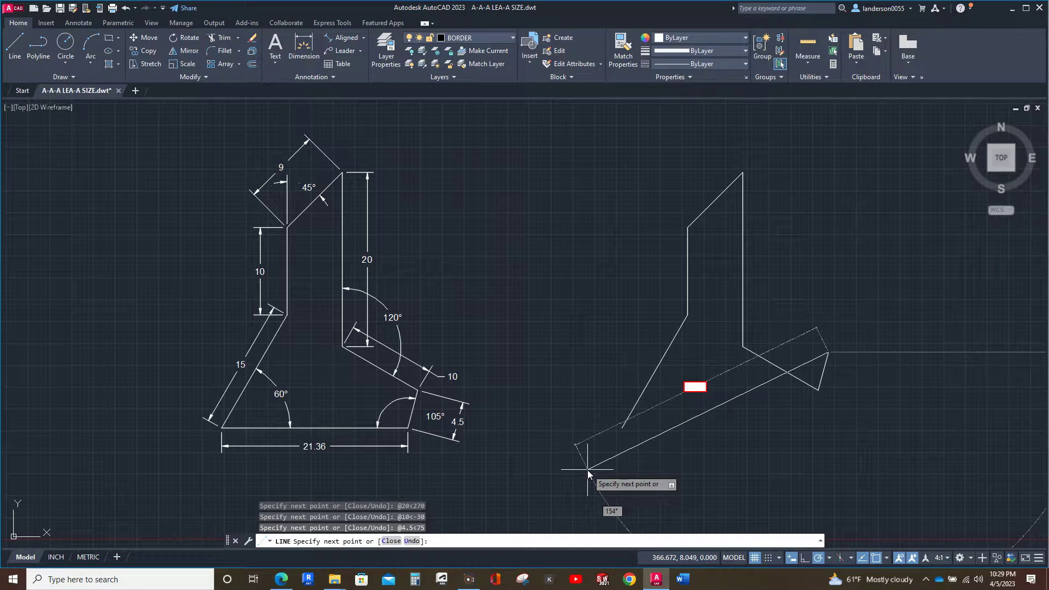
{"action": "key", "text": "Escape"}
{"action": "key", "text": "Return"}
{"action": "key", "text": "Return"}
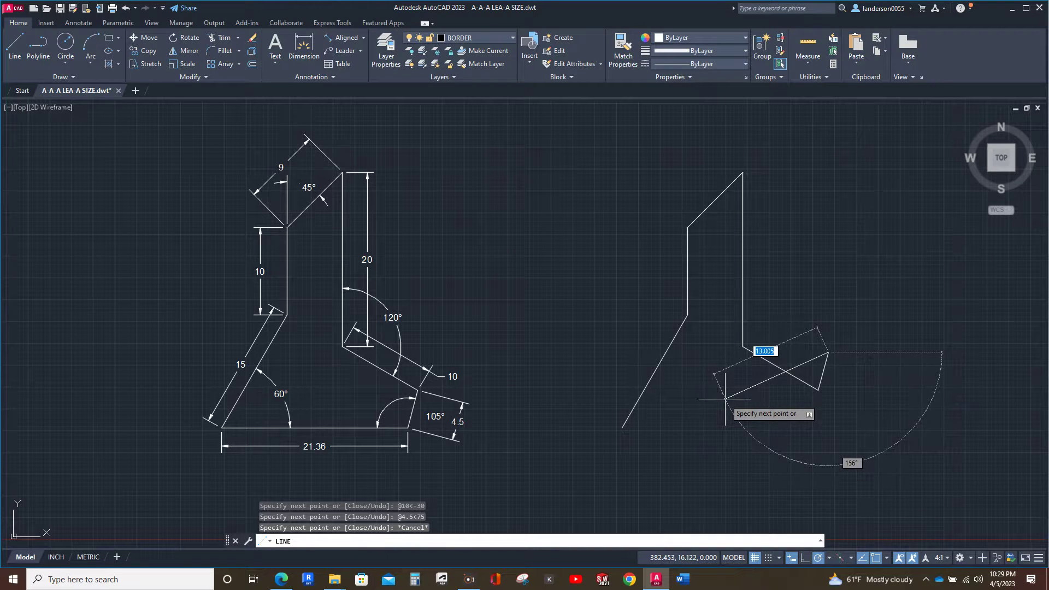
Restart a line at the profile's lower-right endpoint and draw a 4.5-unit edge at -105°
{"action": "key", "text": "Escape"}
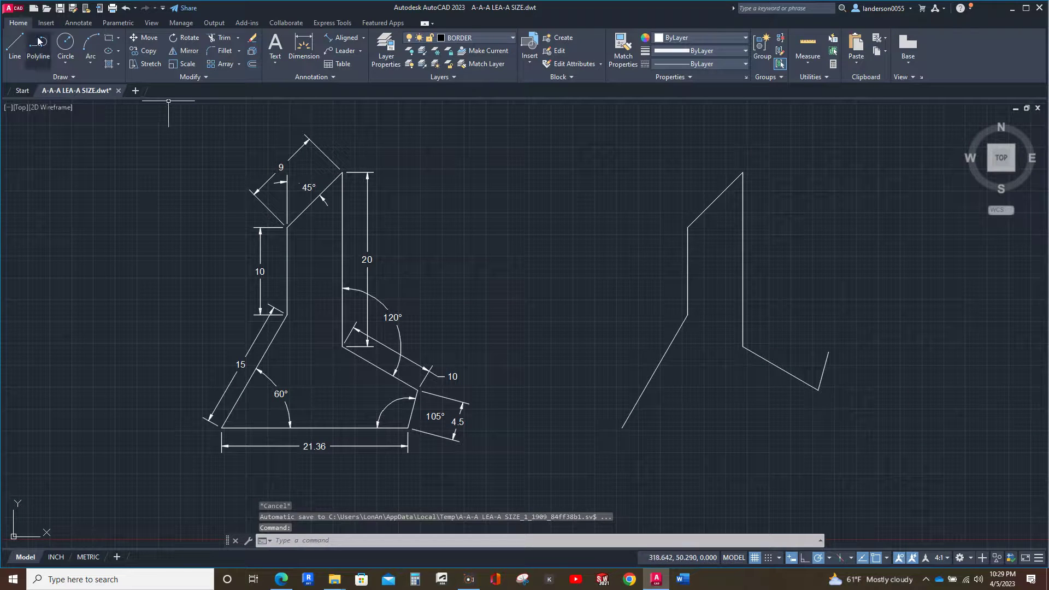
{"action": "left_click", "coordinate": [15, 44]}
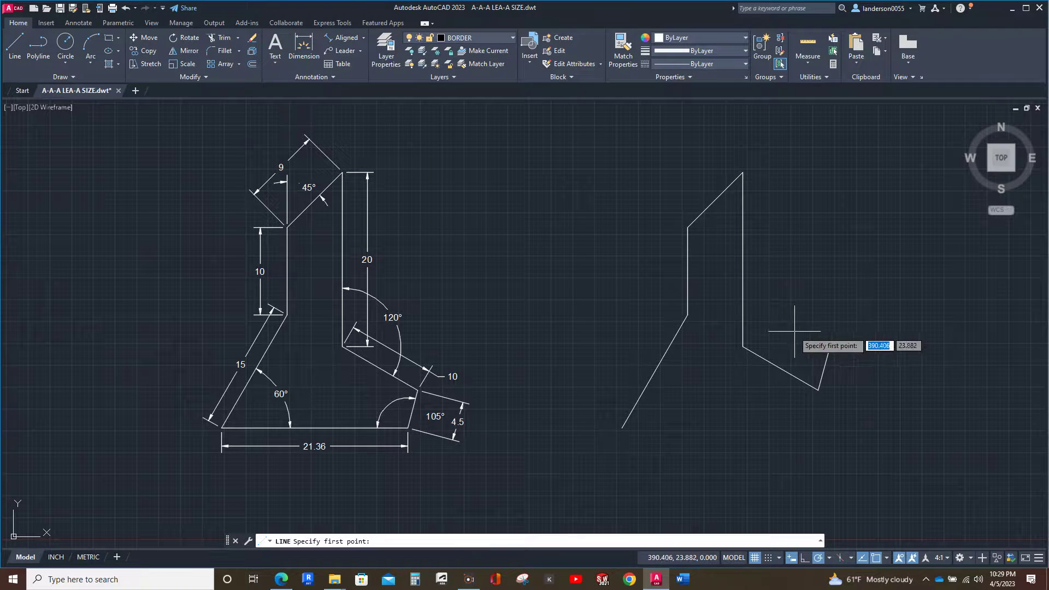
{"action": "left_click", "coordinate": [818, 390]}
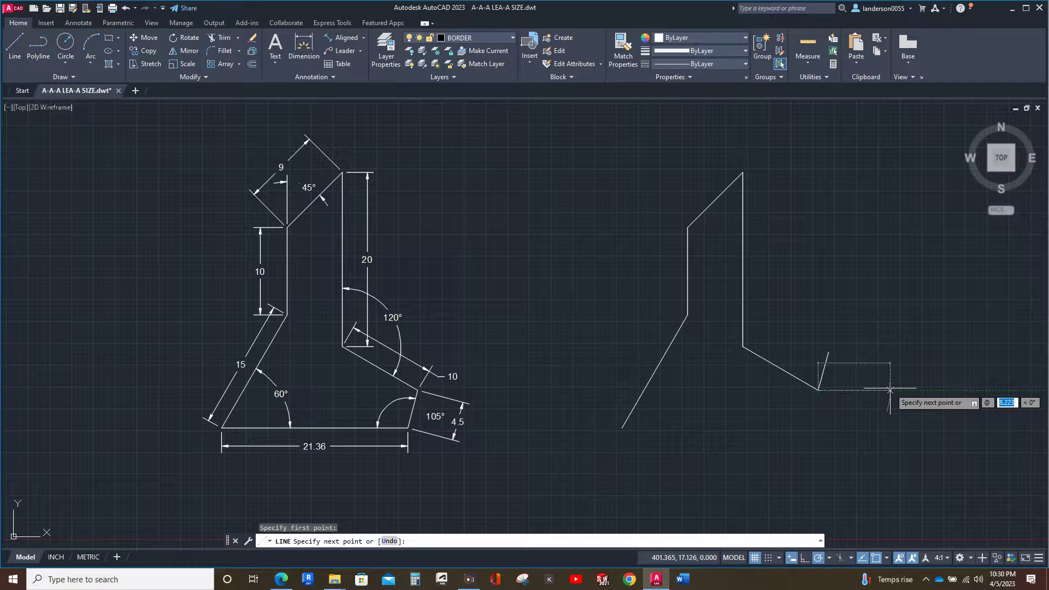
{"action": "type", "text": "4.5"}
{"action": "key", "text": "Tab"}
{"action": "type", "text": "-105"}
{"action": "key", "text": "Return"}
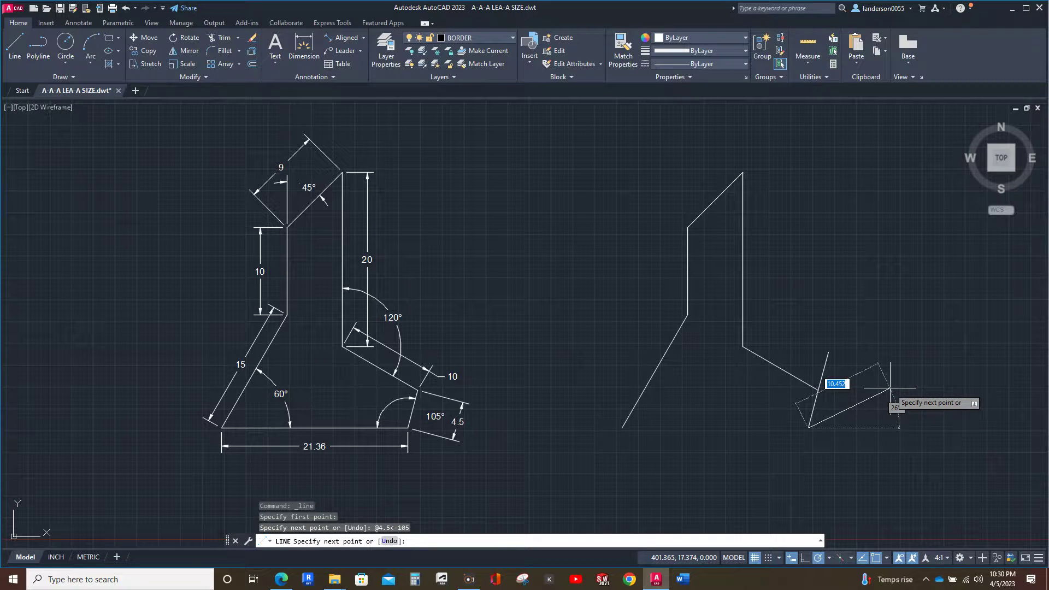
Draw the 21.36-unit base edge at 180° and finish the line
{"action": "type", "text": "@"}
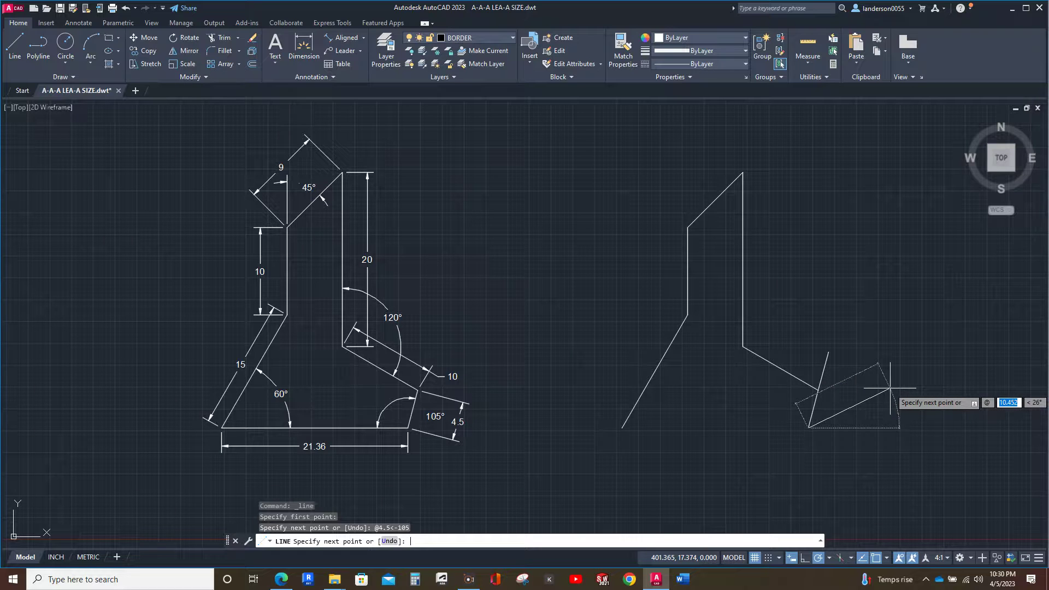
{"action": "type", "text": "21.36"}
{"action": "key", "text": "Tab"}
{"action": "type", "text": "180"}
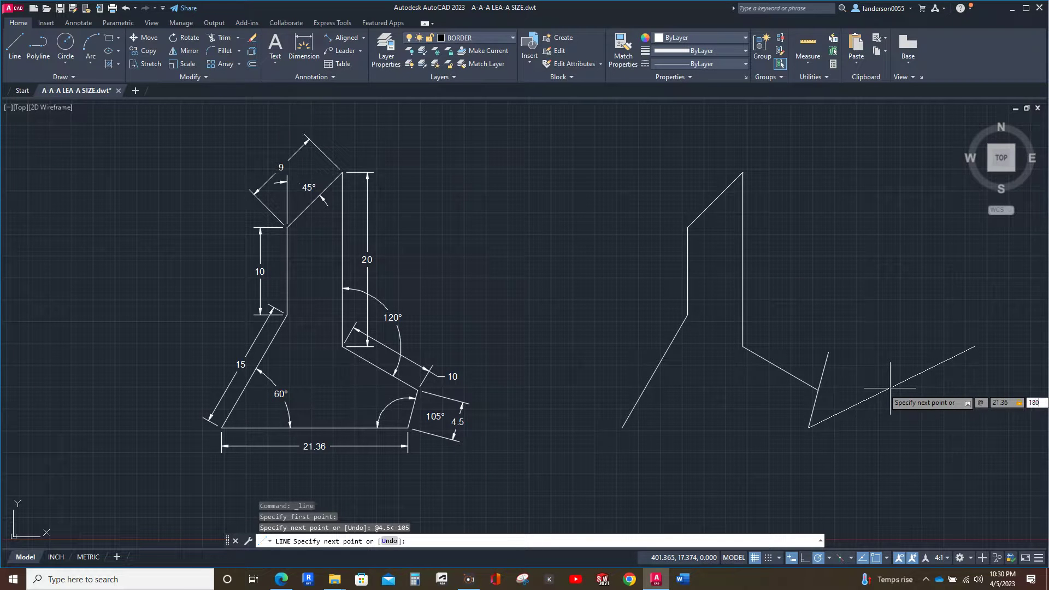
{"action": "key", "text": "Return"}
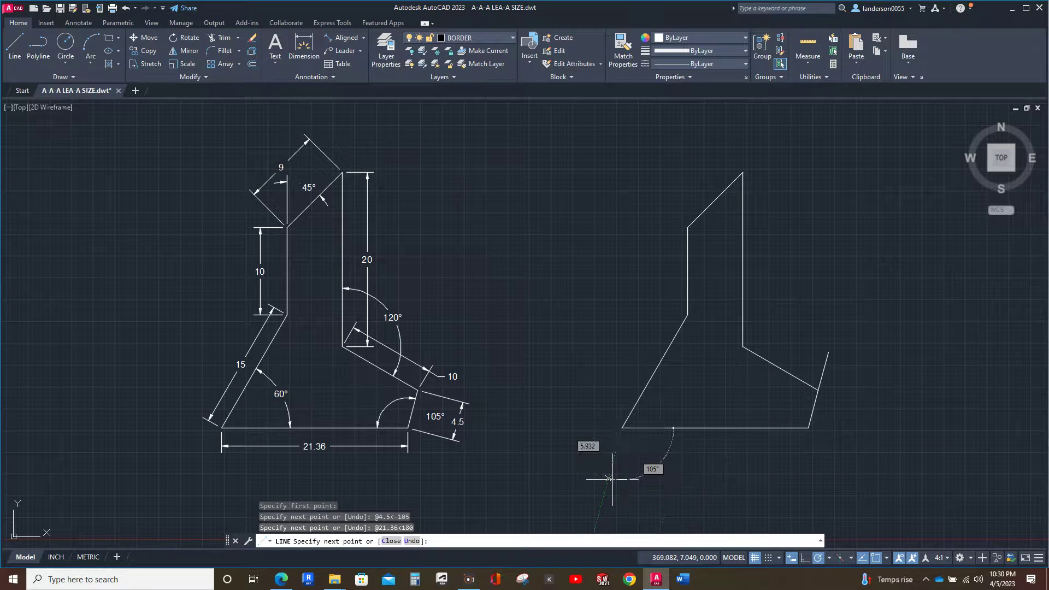
{"action": "key", "text": "Escape"}
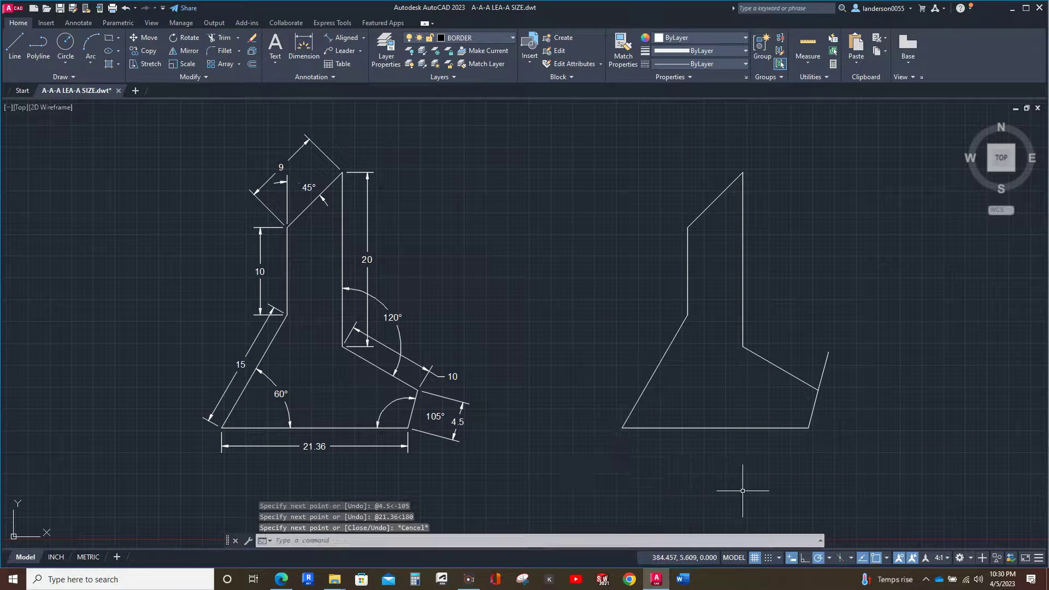
Delete the stray slanted edge, then copy the redrawn profile from its top corner onto the original's top corner
{"action": "left_click", "coordinate": [825, 361]}
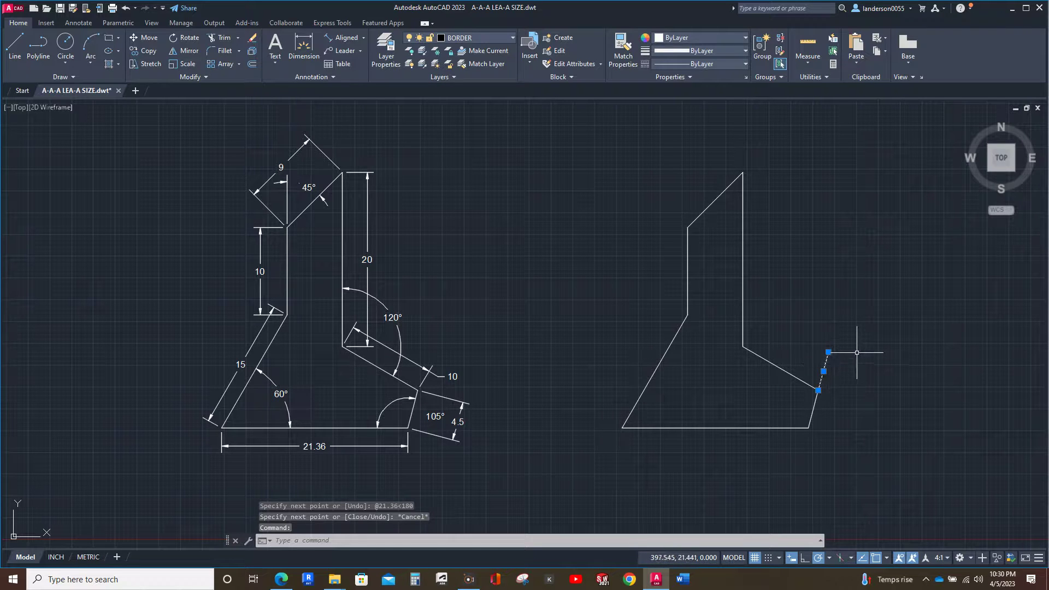
{"action": "key", "text": "Delete"}
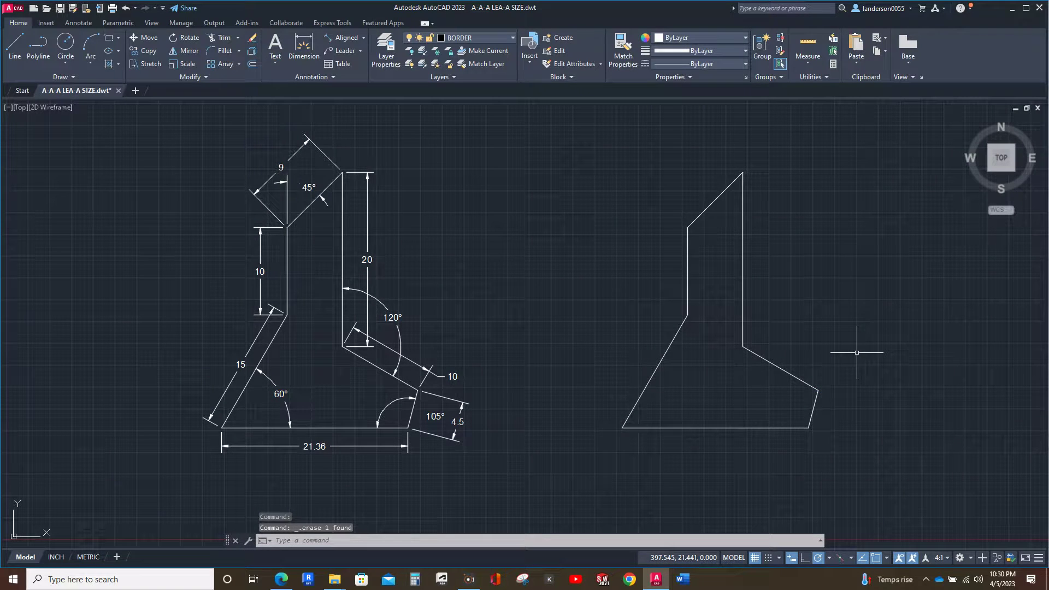
{"action": "mouse_move", "coordinate": [875, 392]}
{"action": "left_mouse_down"}
{"action": "mouse_move", "coordinate": [666, 496]}
{"action": "mouse_move", "coordinate": [567, 396]}
{"action": "mouse_move", "coordinate": [558, 276]}
{"action": "mouse_move", "coordinate": [595, 153]}
{"action": "mouse_move", "coordinate": [652, 122]}
{"action": "mouse_move", "coordinate": [848, 188]}
{"action": "left_mouse_up"}
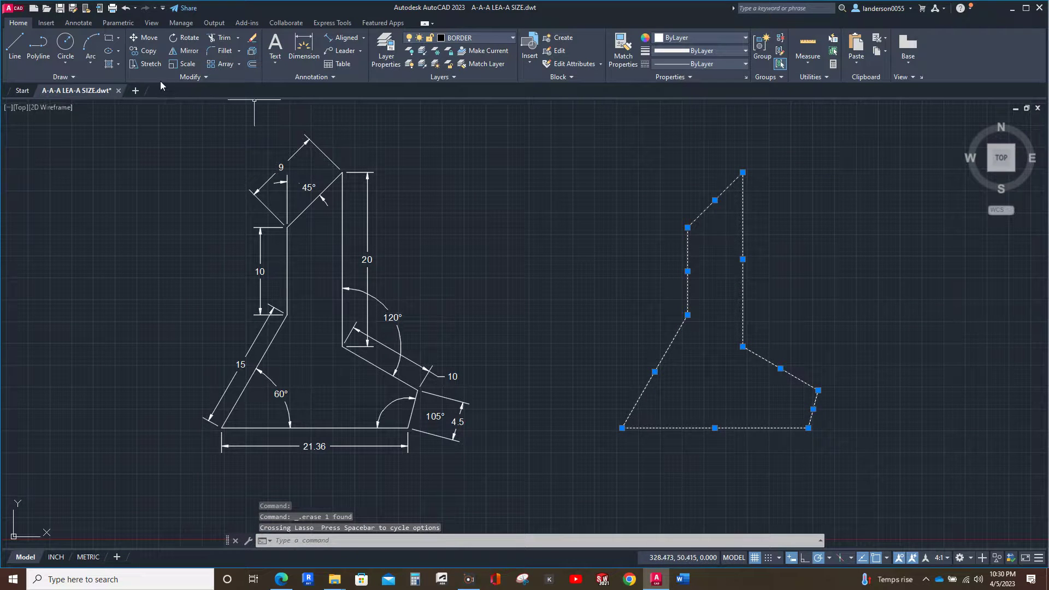
{"action": "left_click", "coordinate": [145, 50]}
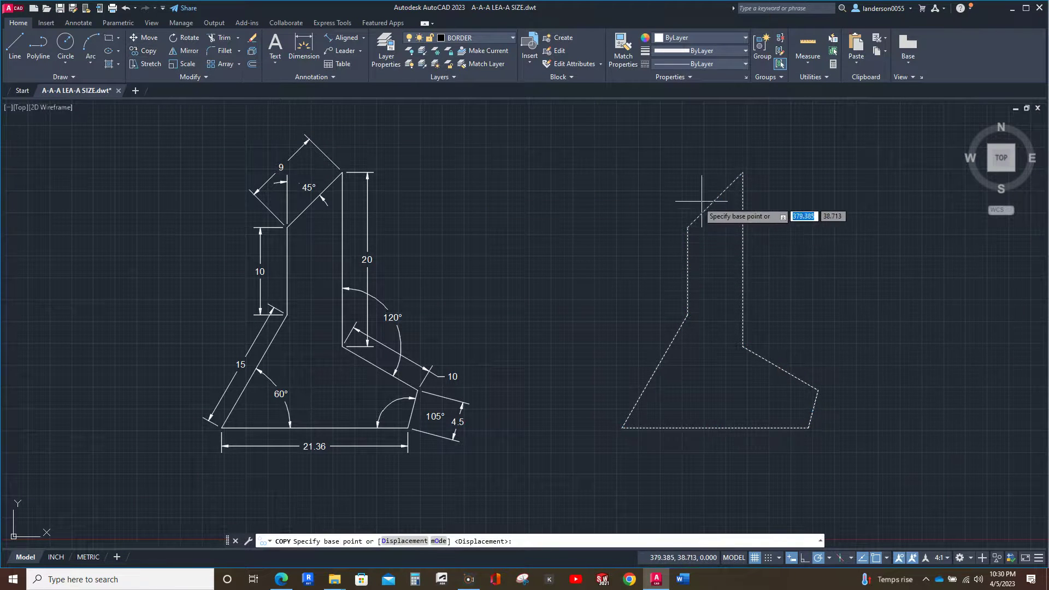
{"action": "left_click", "coordinate": [743, 173]}
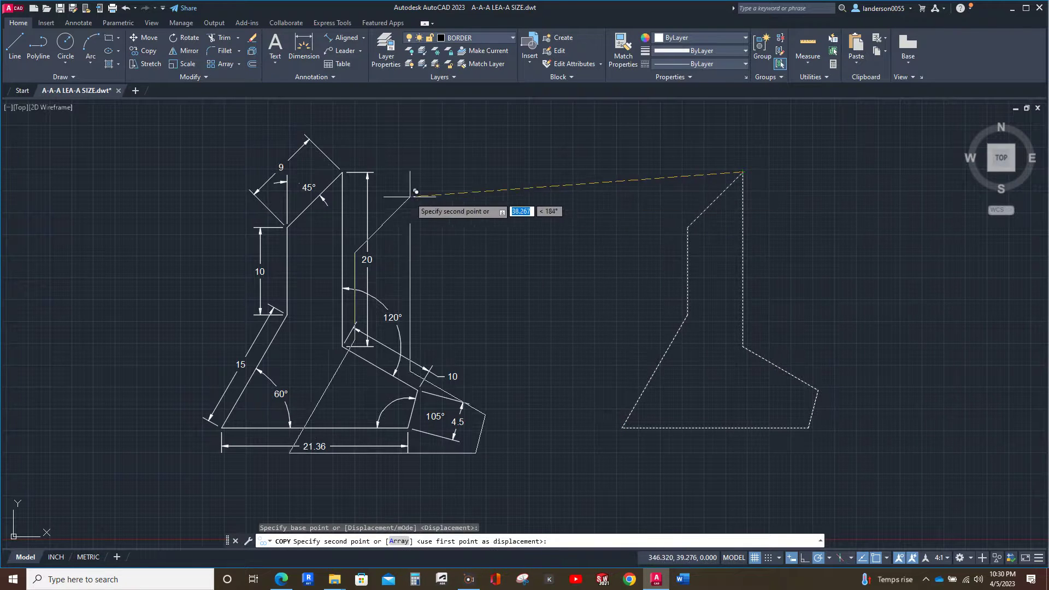
{"action": "left_click", "coordinate": [343, 173]}
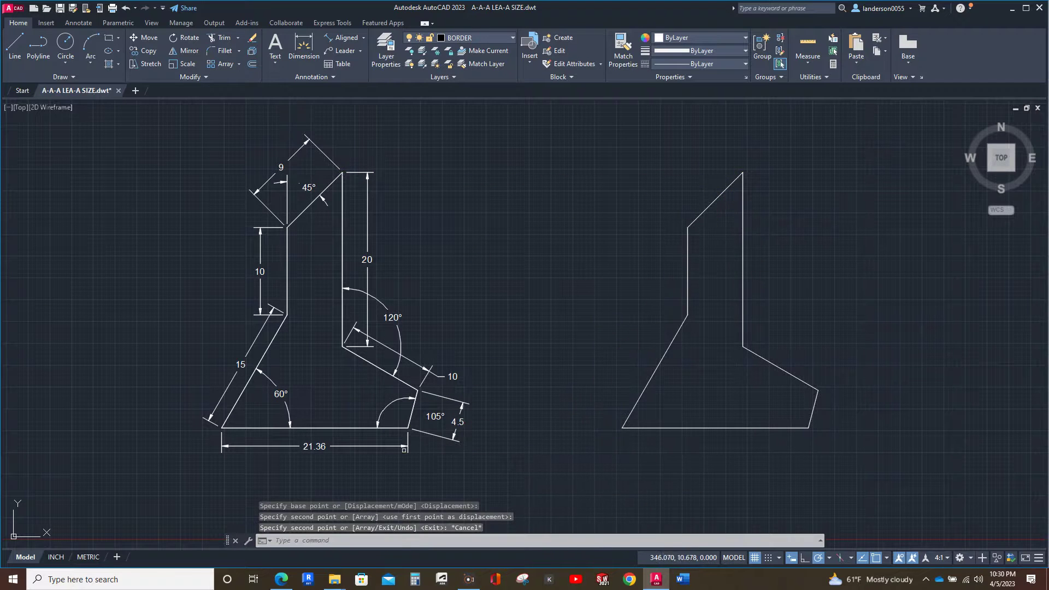
{"action": "scroll", "coordinate": [404, 448], "scroll_direction": "up", "scroll_amount": 10}
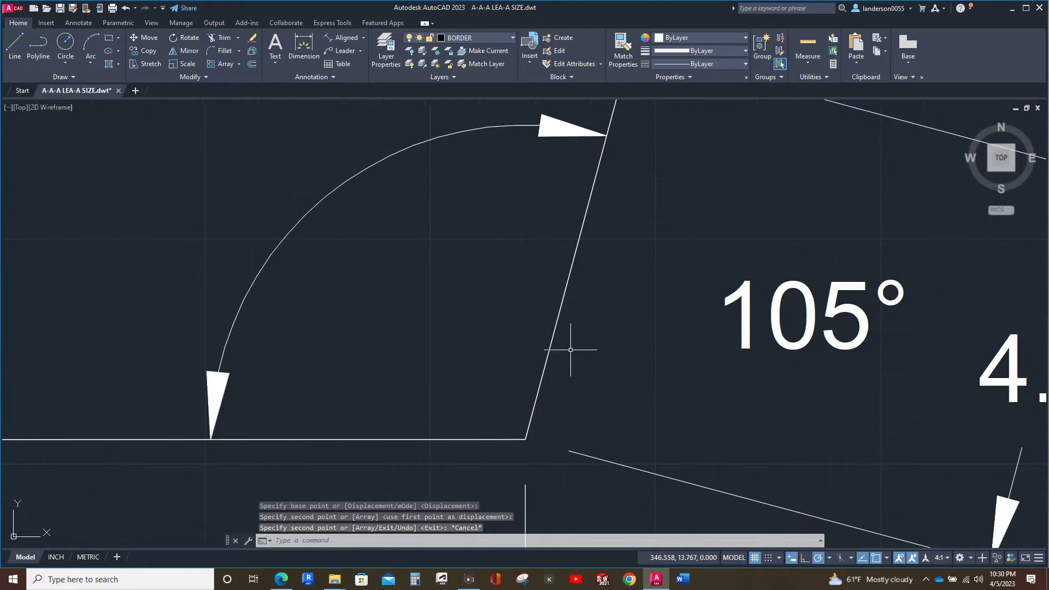
{"action": "scroll", "coordinate": [571, 349], "scroll_direction": "down", "scroll_amount": 10}
{"action": "mouse_move", "coordinate": [636, 336]}
{"action": "middle_mouse_down"}
{"action": "mouse_move", "coordinate": [581, 404]}
{"action": "mouse_move", "coordinate": [535, 398]}
{"action": "middle_mouse_up"}
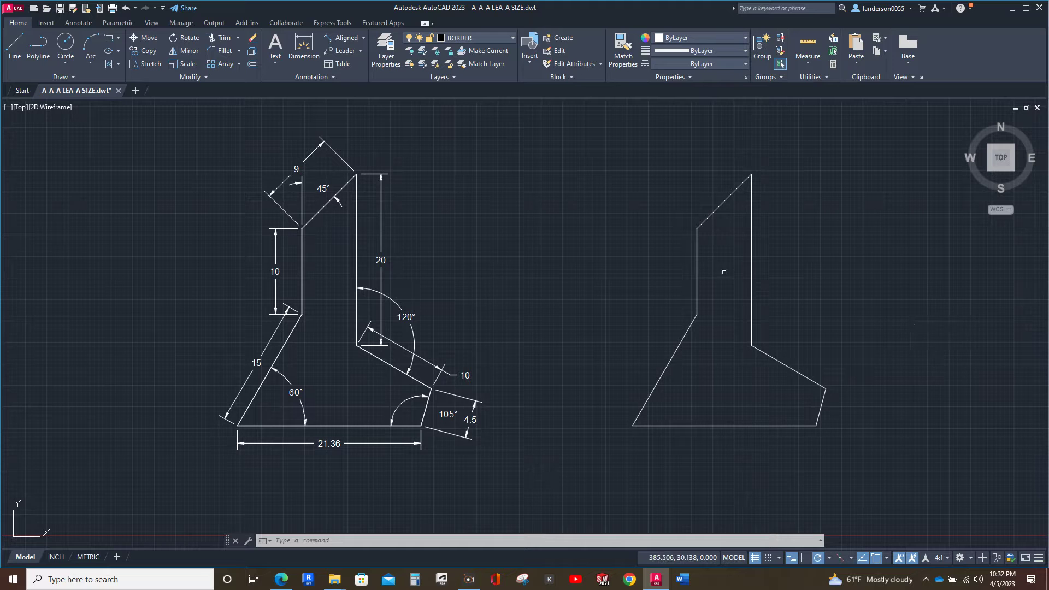
{"action": "left_click", "coordinate": [83, 24]}
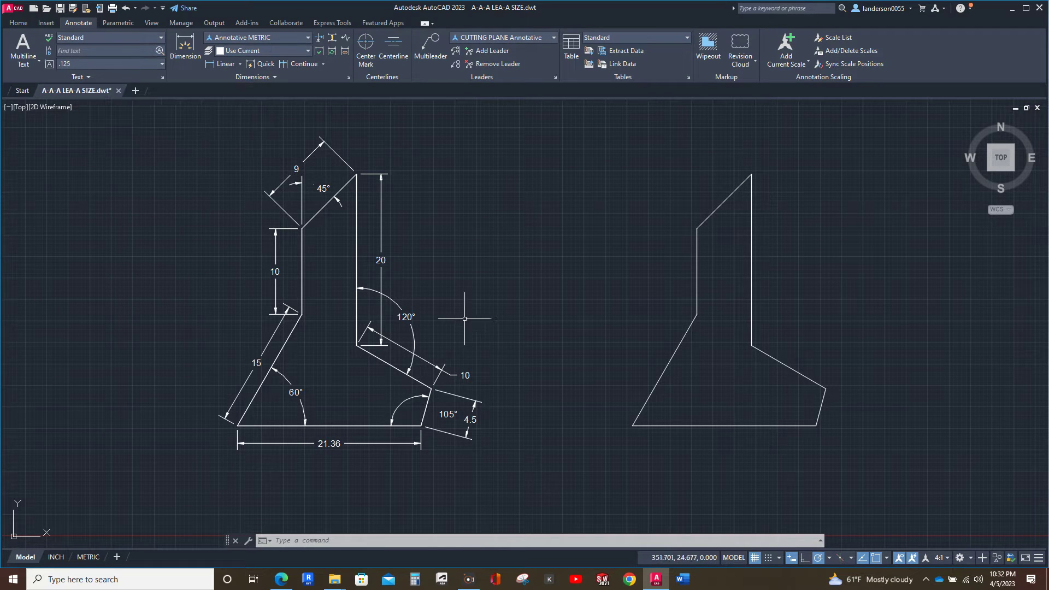
{"action": "left_click", "coordinate": [381, 260]}
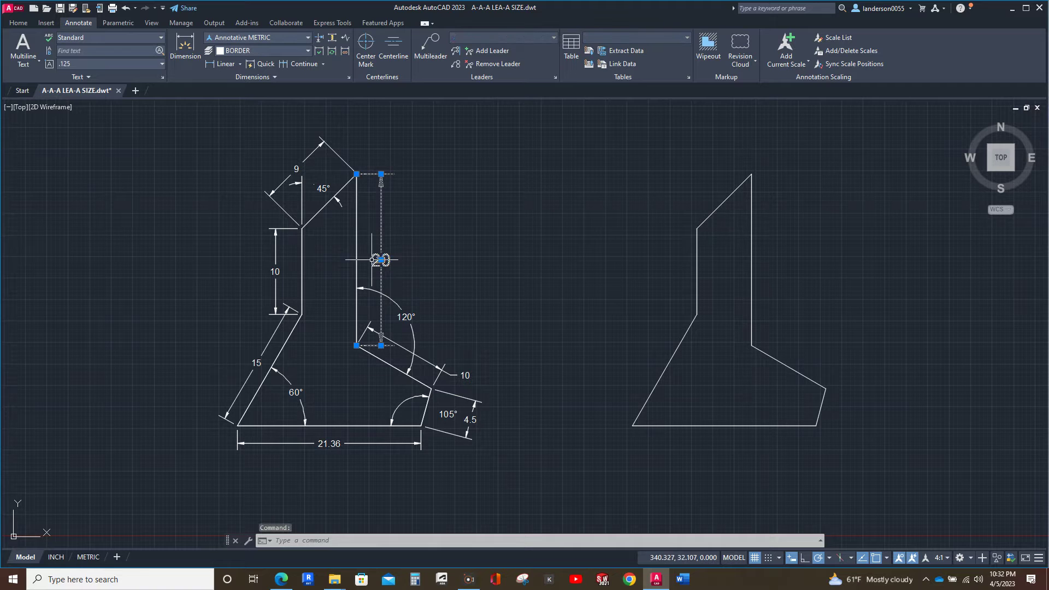
{"action": "key", "text": "Escape"}
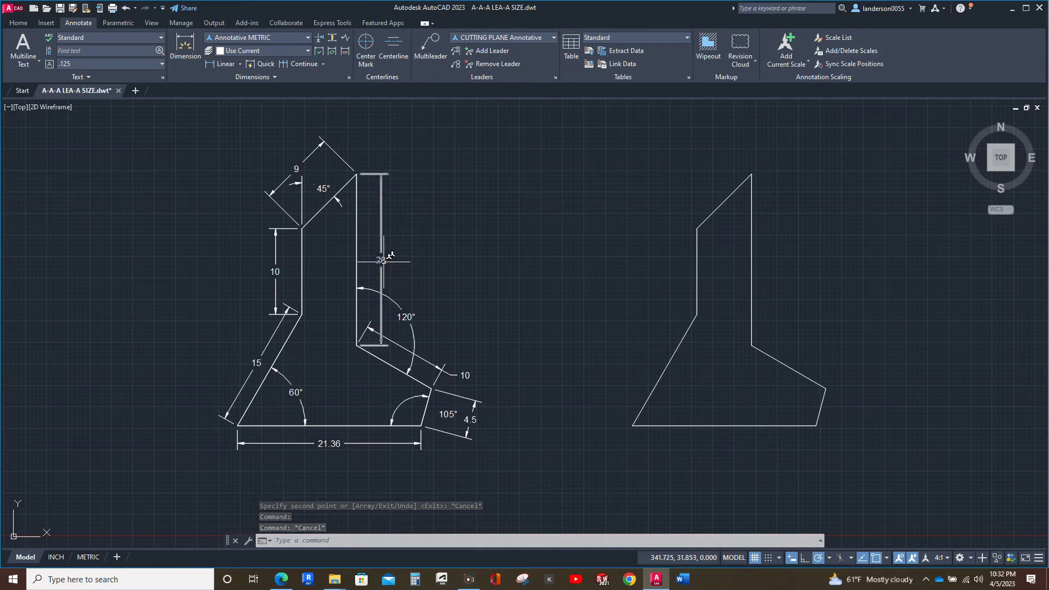
{"action": "scroll", "coordinate": [384, 262], "scroll_direction": "up", "scroll_amount": 4}
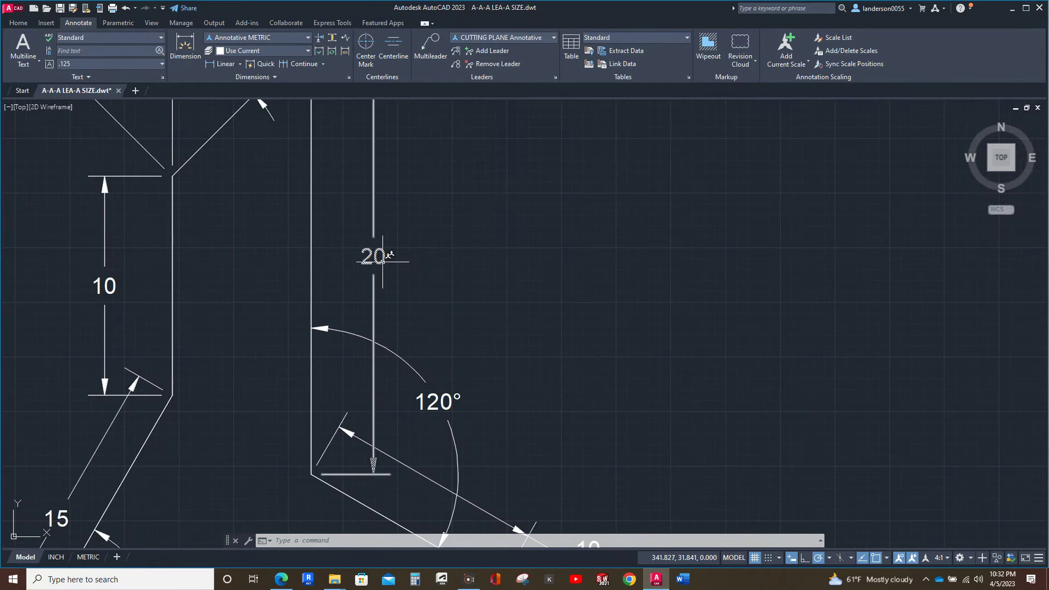
{"action": "left_click", "coordinate": [18, 23]}
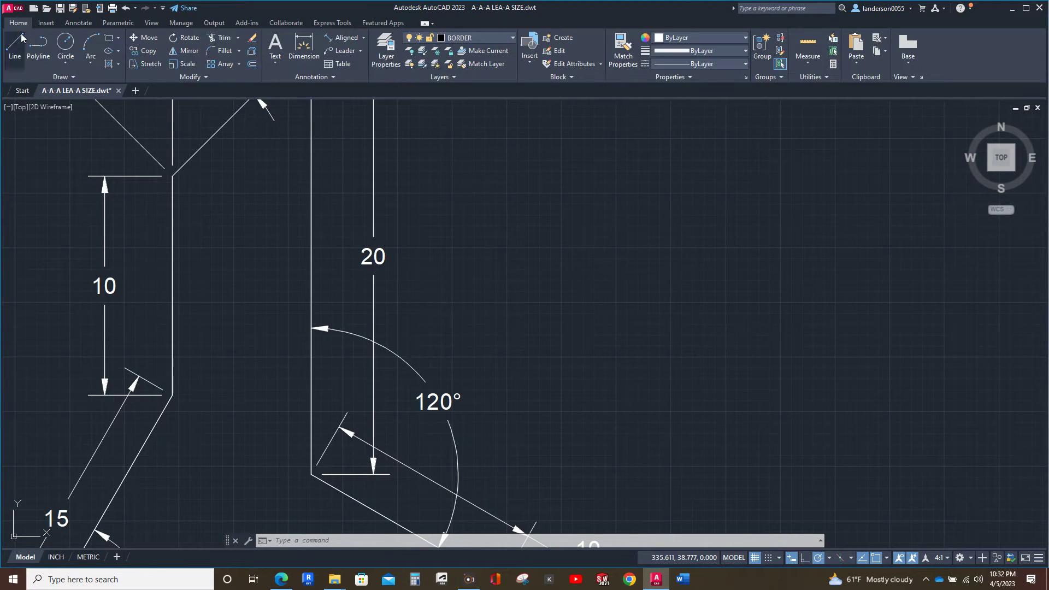
{"action": "left_click", "coordinate": [14, 44]}
{"action": "scroll", "coordinate": [375, 264], "scroll_direction": "up", "scroll_amount": 6}
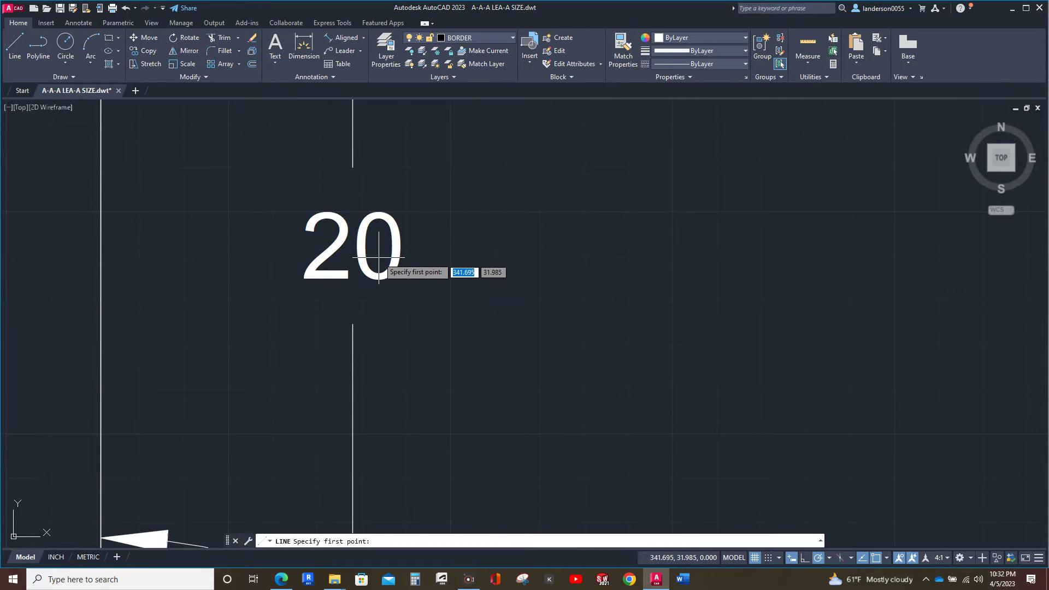
{"action": "left_click", "coordinate": [379, 210]}
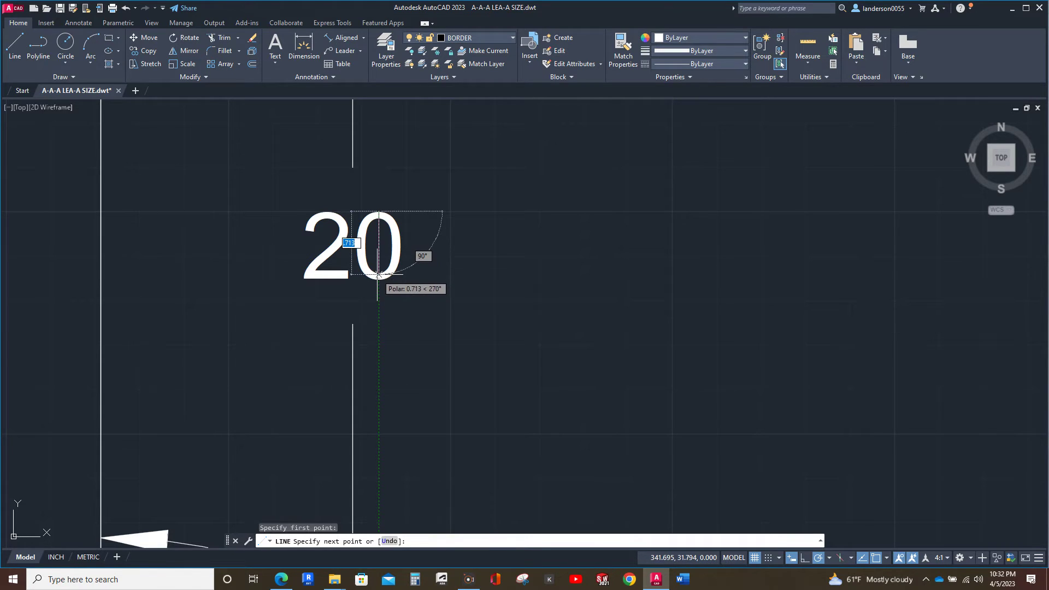
{"action": "key", "text": "Escape"}
{"action": "scroll", "coordinate": [499, 225], "scroll_direction": "down", "scroll_amount": 5}
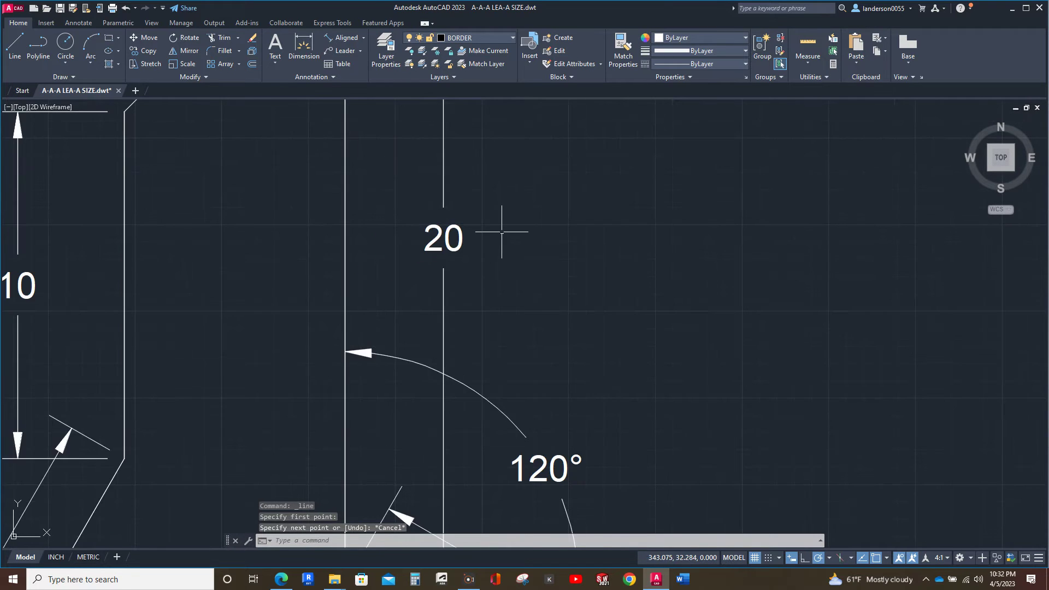
{"action": "scroll", "coordinate": [514, 282], "scroll_direction": "down", "scroll_amount": 4}
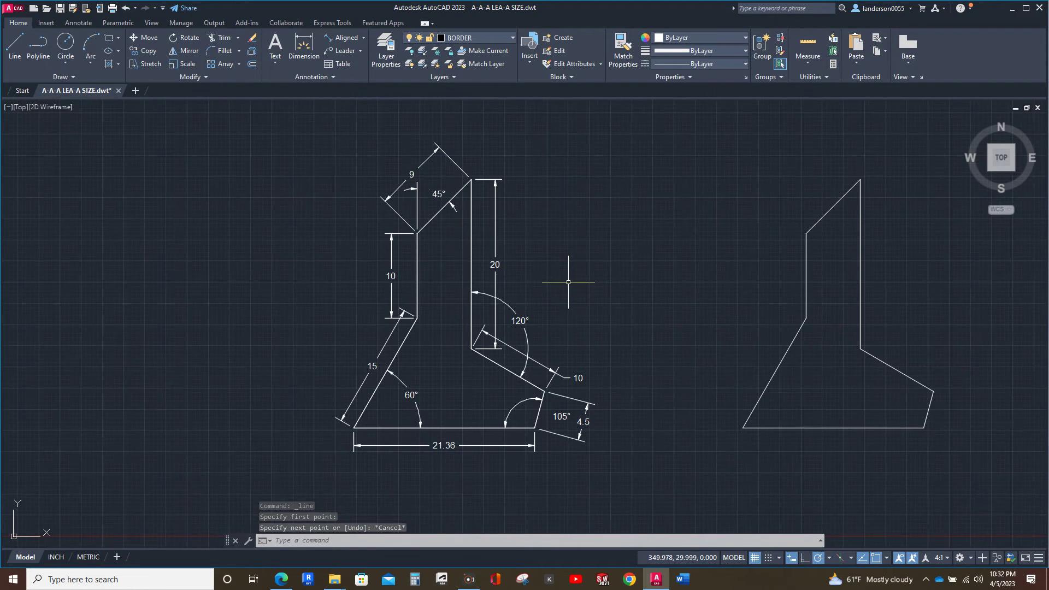